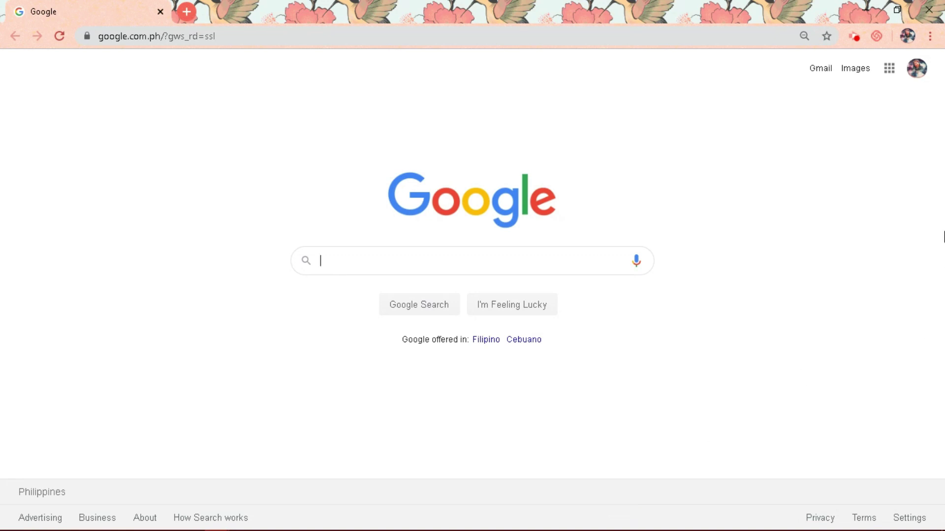
Go to the Google Classroom site at classroom.google.com
click(920, 77)
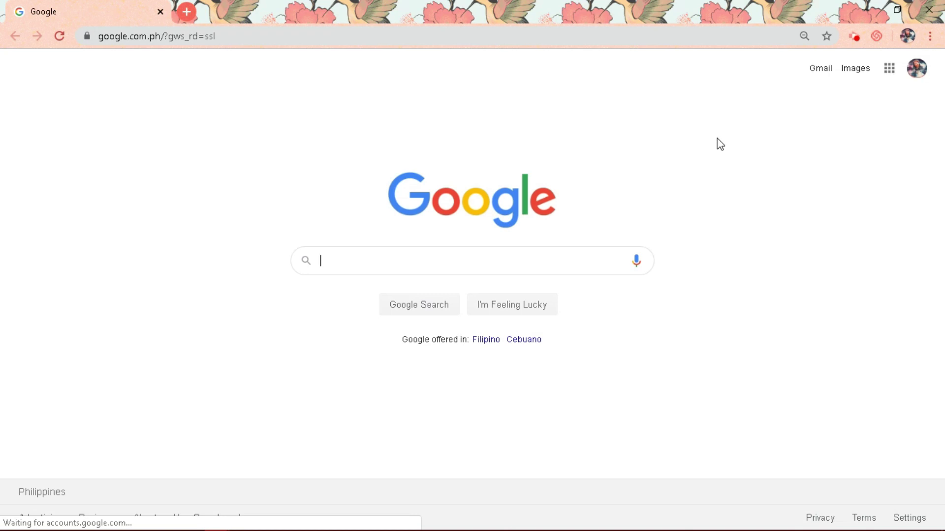
click(588, 33)
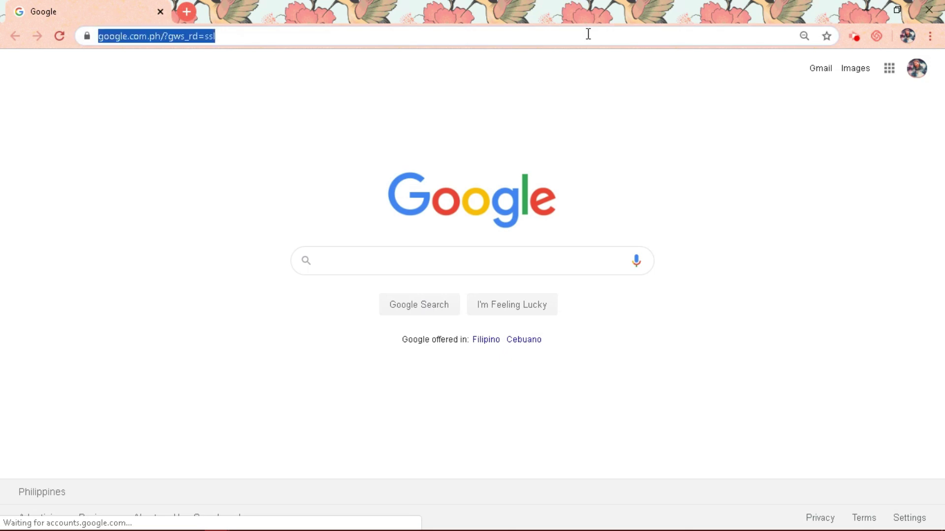
text(CLASSroom.google.com)
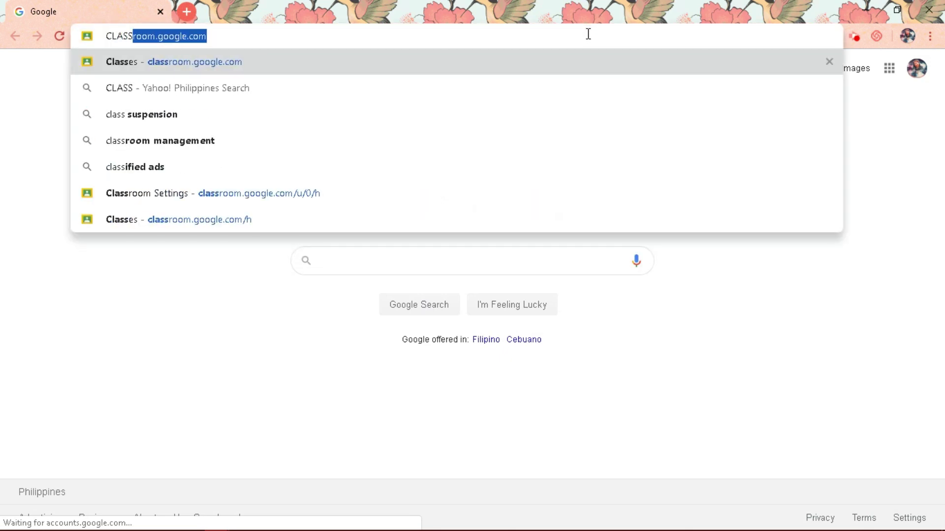
key(Return)
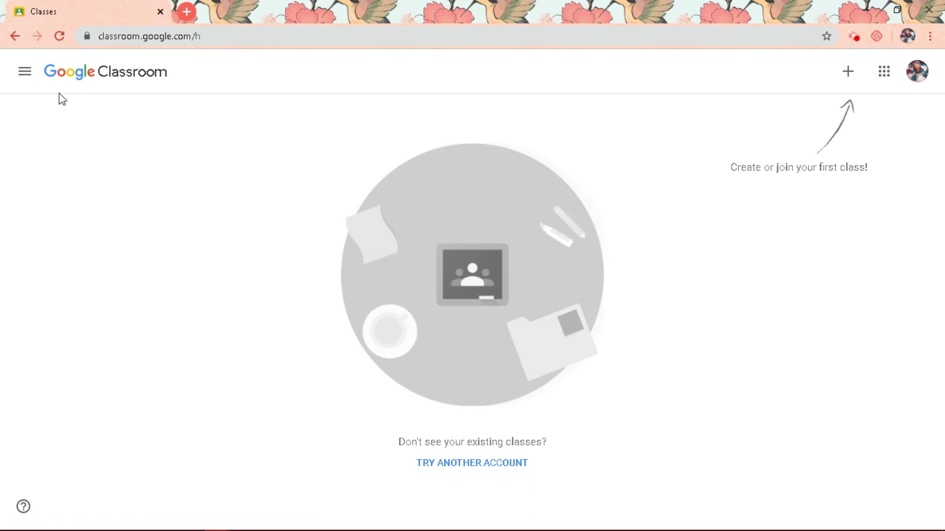
Look through the Classroom calendar and the profile and notification settings, and return to the classes page
click(23, 82)
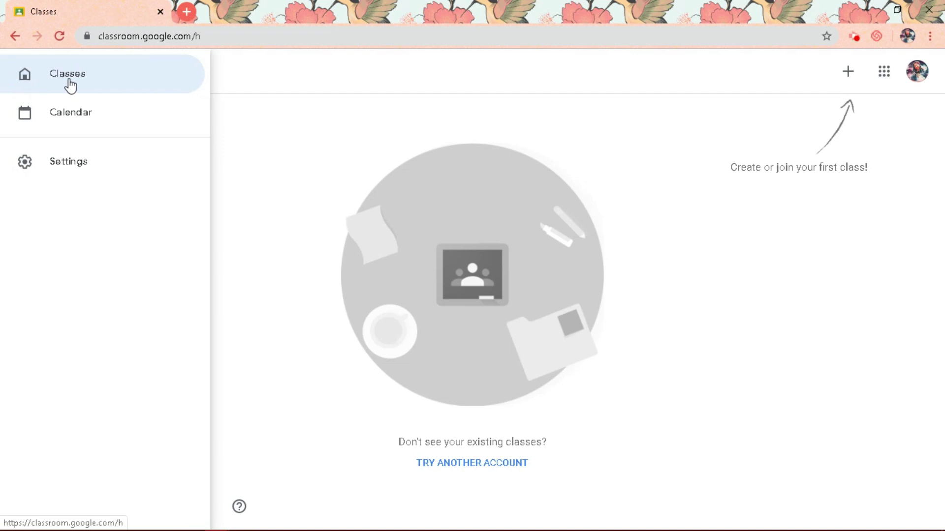
click(75, 120)
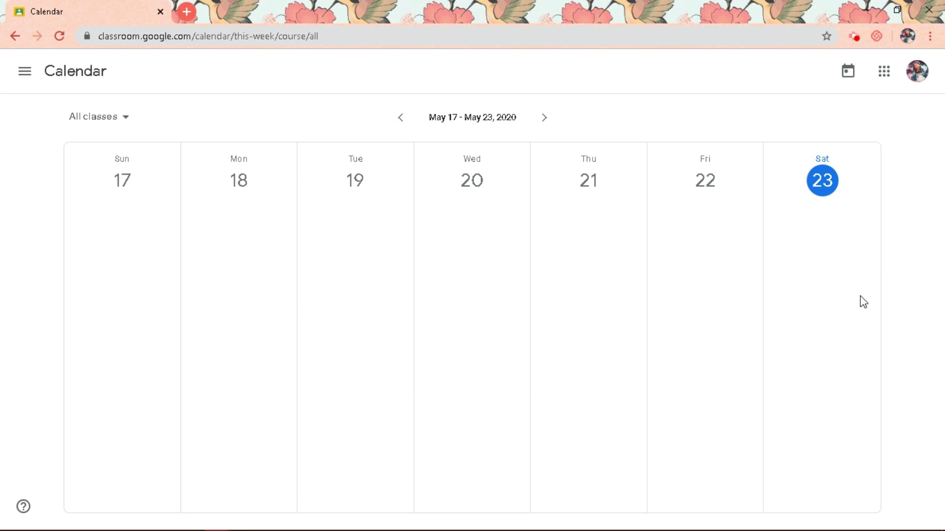
click(26, 74)
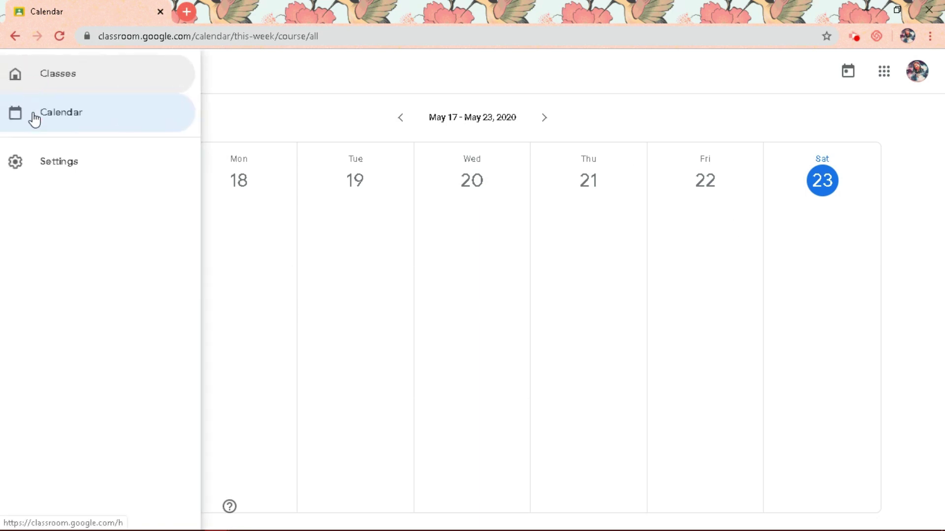
click(38, 159)
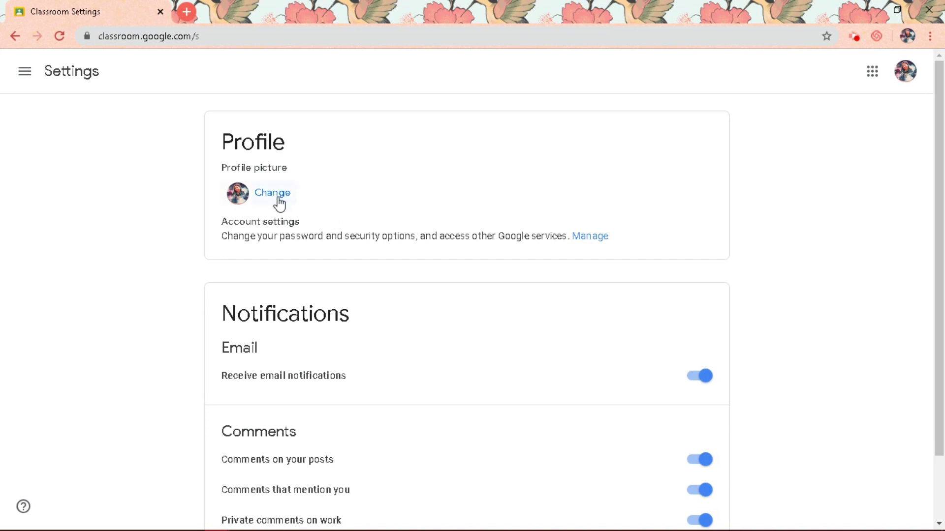
drag(930, 186, 943, 304)
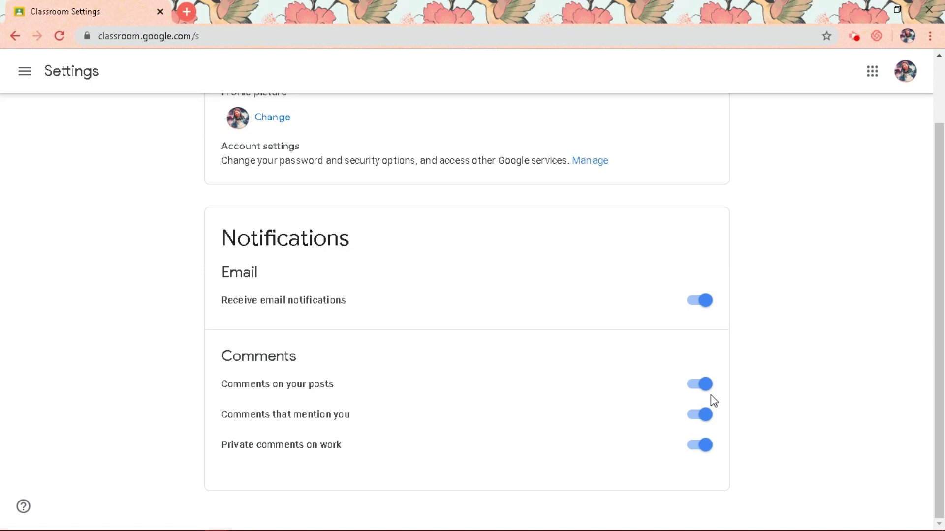
drag(937, 302, 937, 239)
click(26, 74)
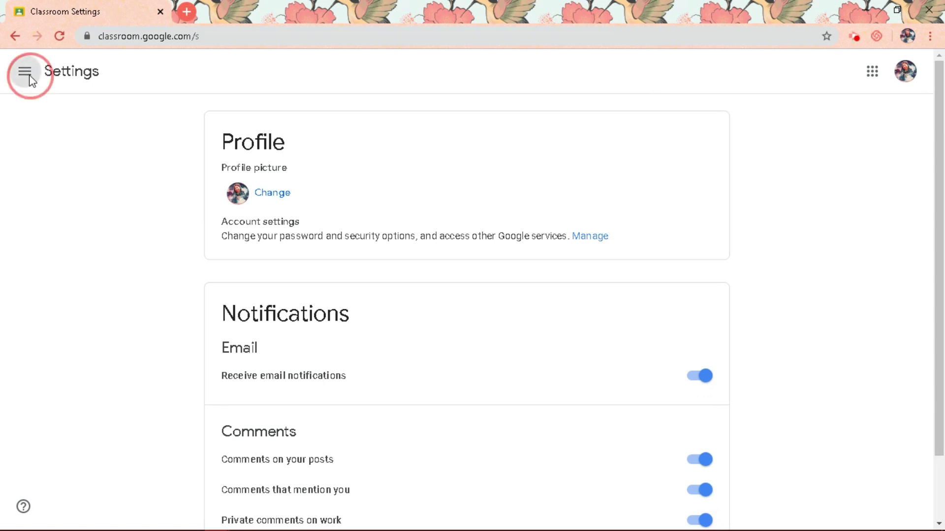
click(27, 78)
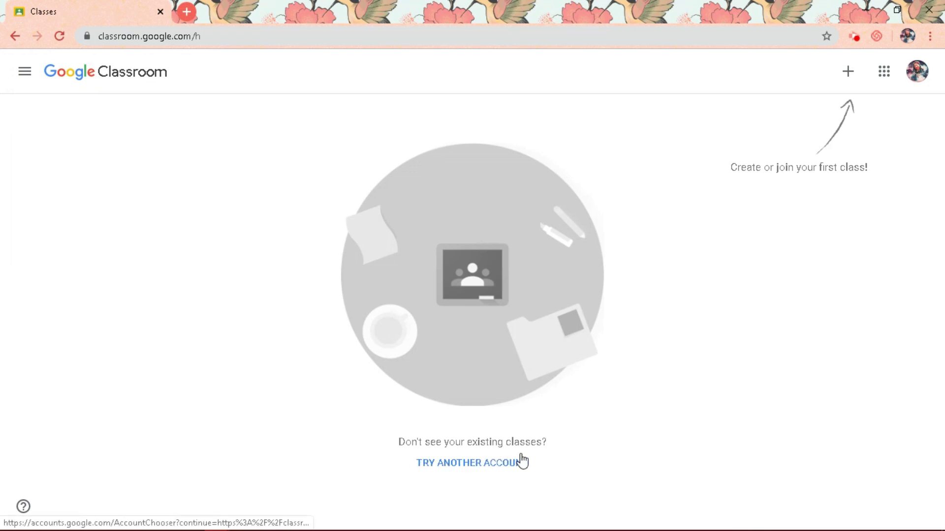
Begin creating a class and accept the notice about not using Classroom at a school with students
click(844, 78)
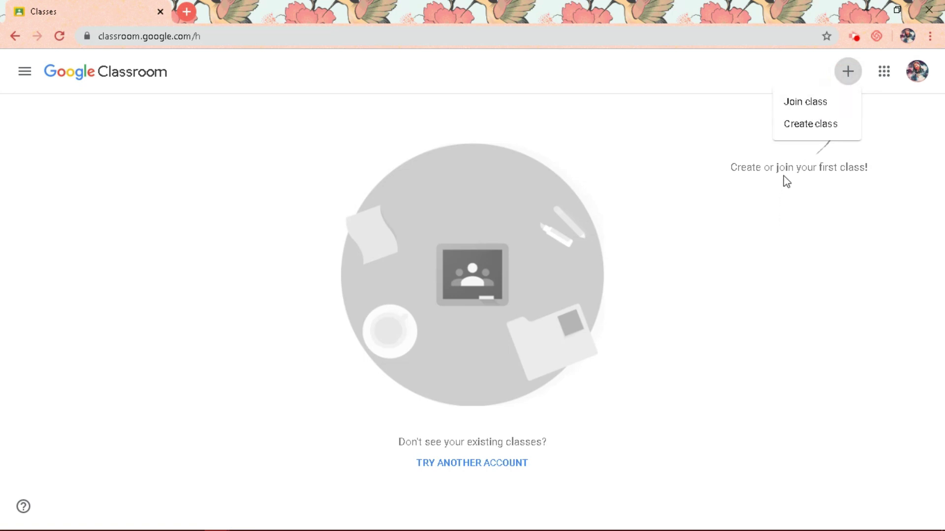
click(807, 127)
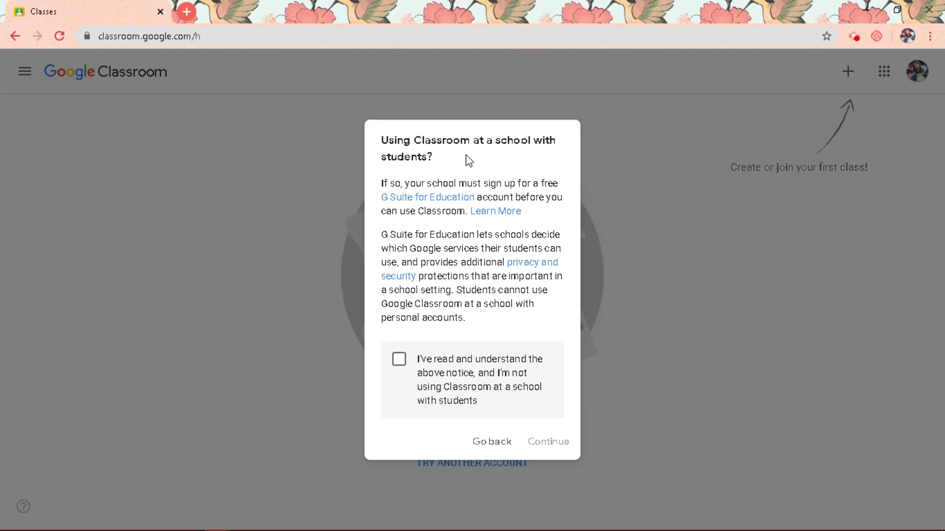
click(400, 361)
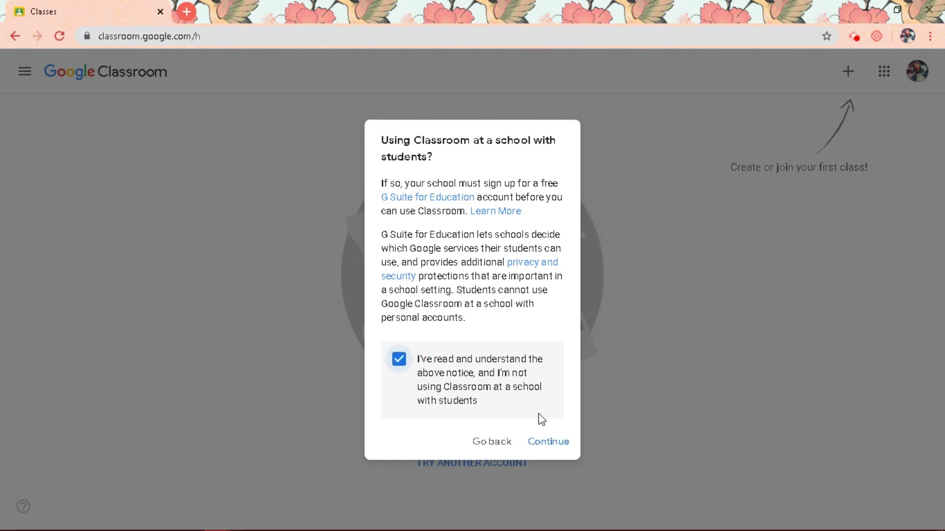
click(550, 446)
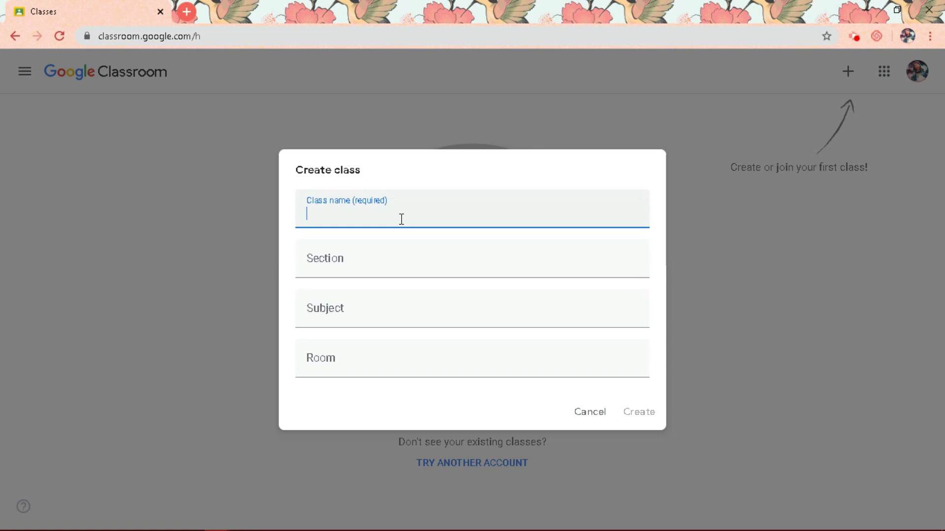
Fill in the new class details with class name MAPEH 9=4, section DE JESUS, subject MAPEH and room 15
text(m)
key(BackSpace)
text(MAPEH )
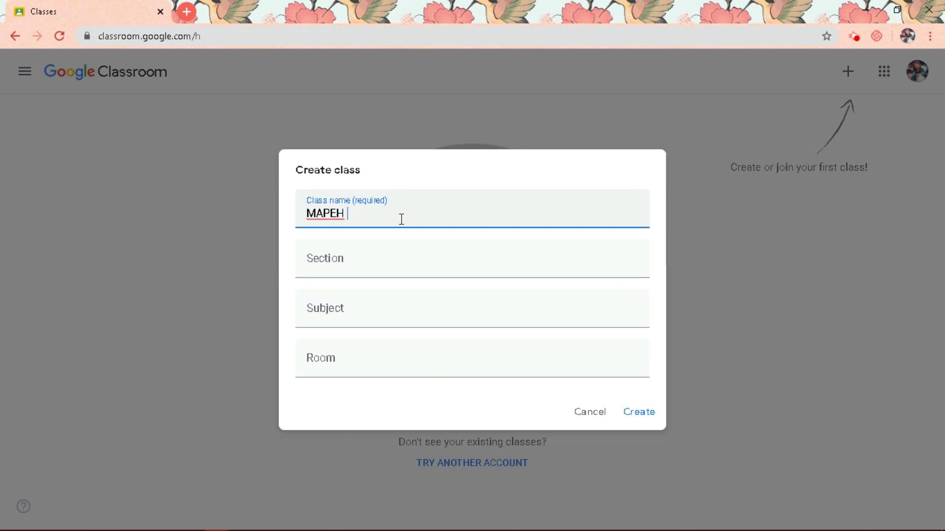
text(9=4)
key(Tab)
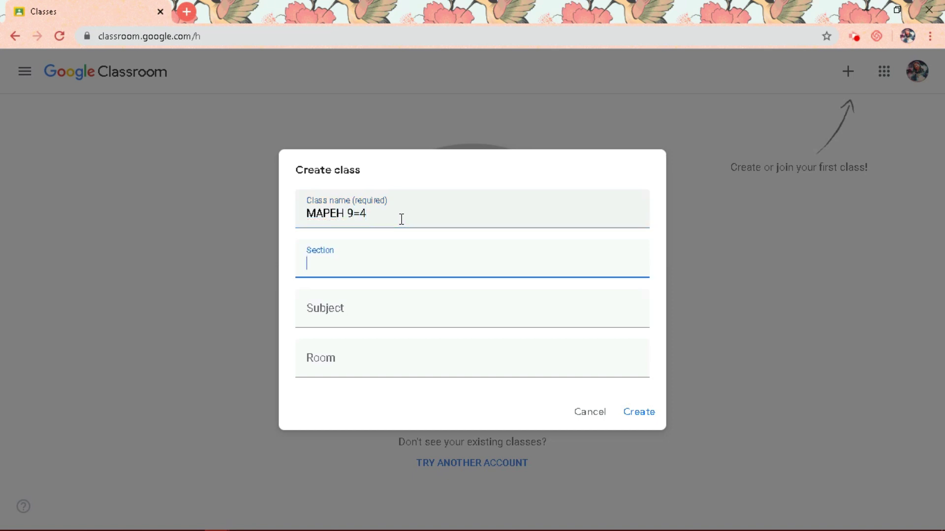
text(DE JESUS)
key(Tab)
text(MA)
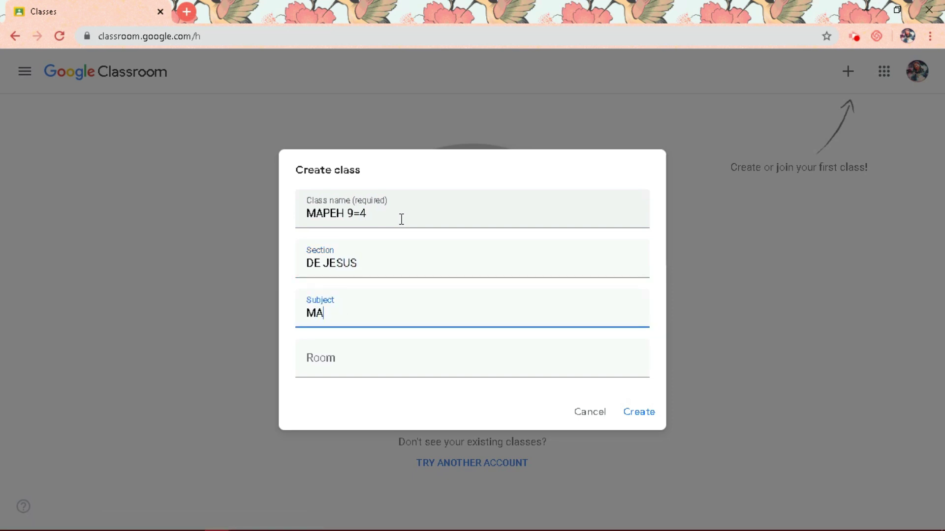
text(PEH)
click(378, 375)
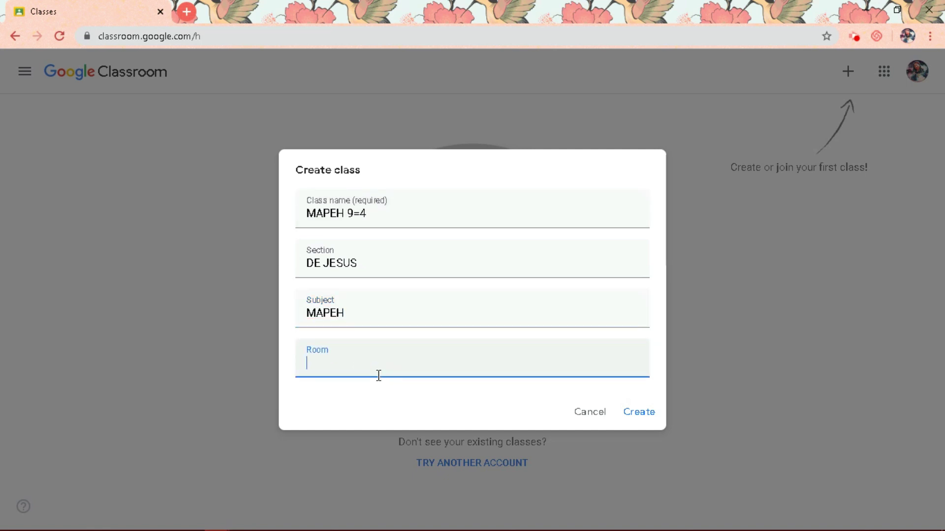
text(15)
Correct the class name to MAPEH 9-4 and create the class
click(362, 215)
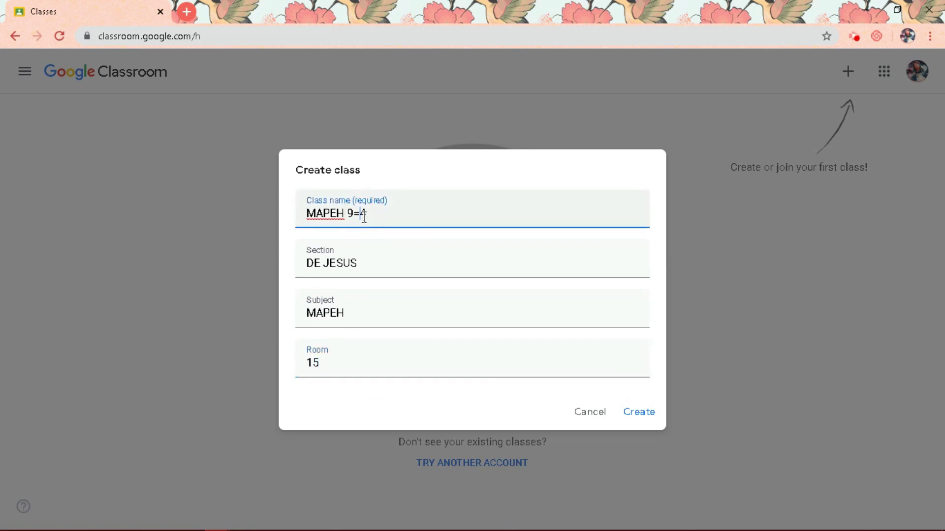
key(BackSpace)
text(-)
click(644, 415)
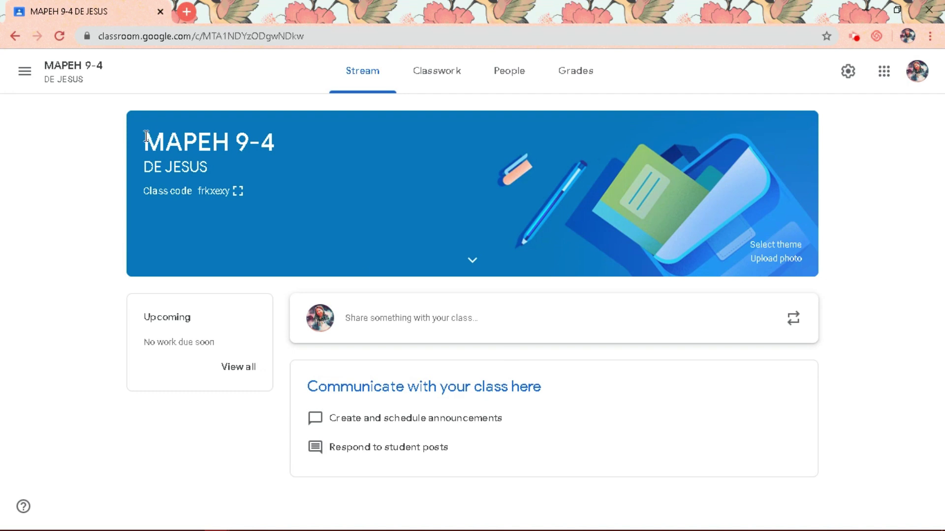
Examine the class name and section on the banner, and view the class code enlarged before closing it
drag(145, 141, 278, 145)
drag(145, 167, 259, 169)
click(240, 193)
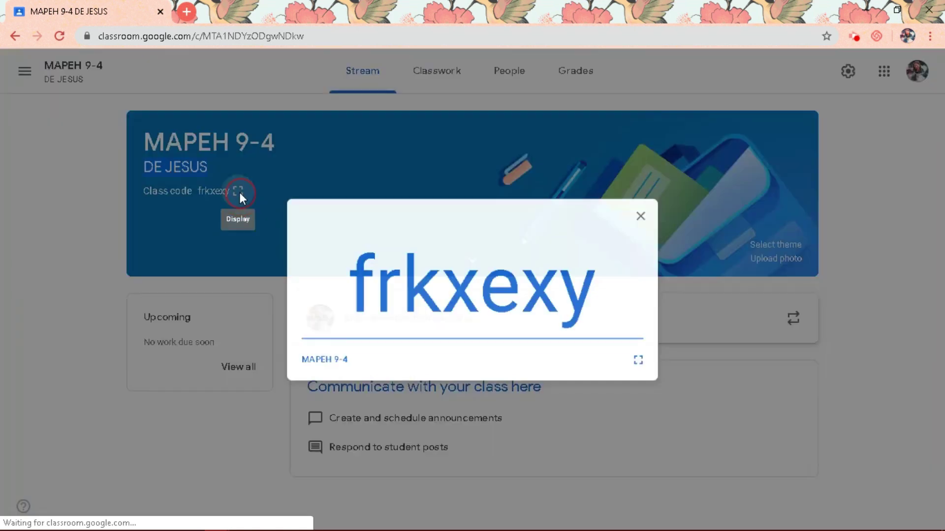
drag(315, 255, 625, 296)
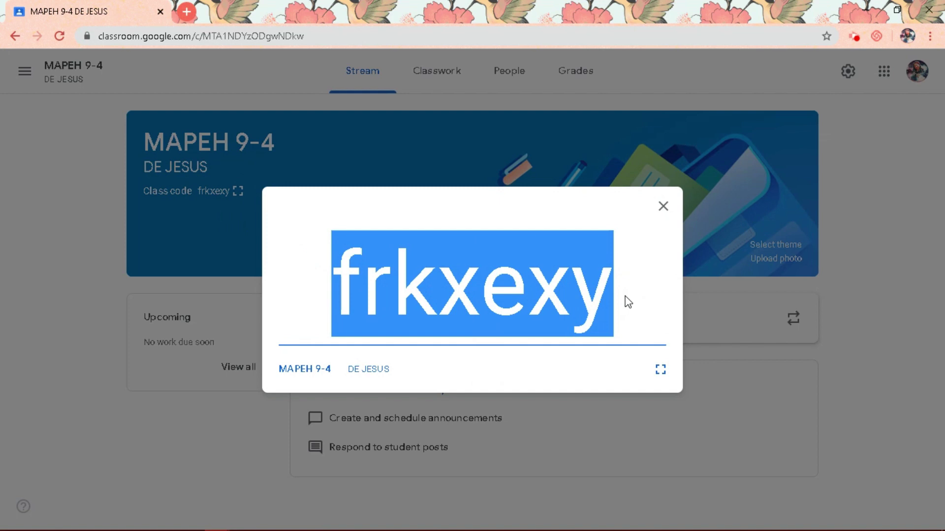
click(663, 207)
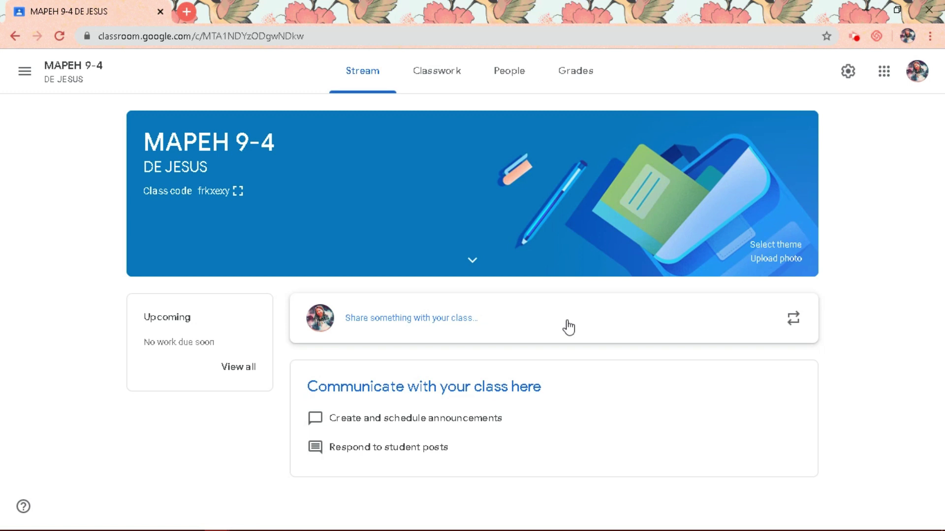
Look through the Classwork, People and Grades pages, including the teacher invitation form, and return to the class list
click(463, 70)
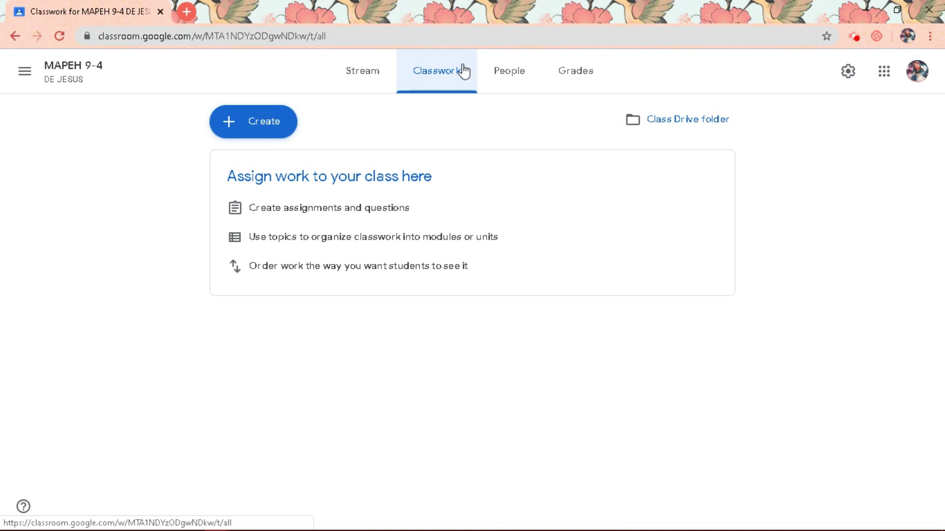
click(492, 74)
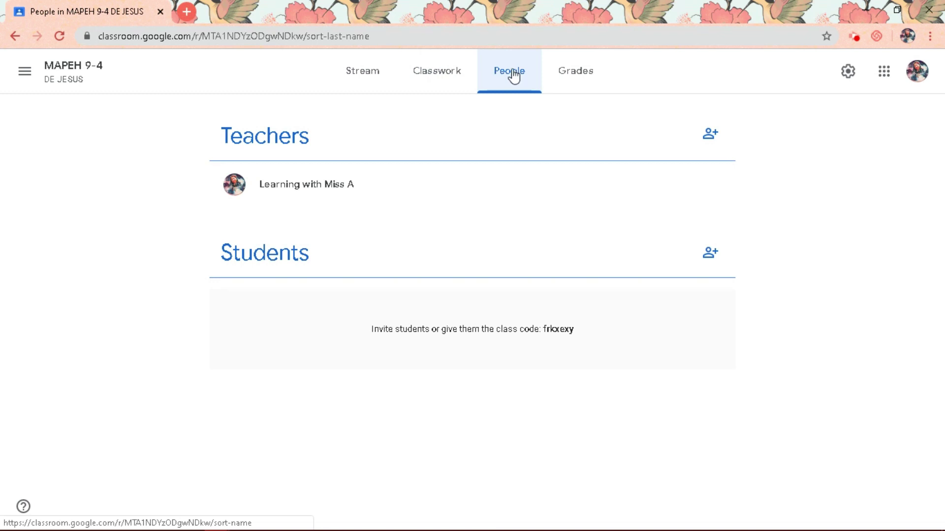
click(710, 140)
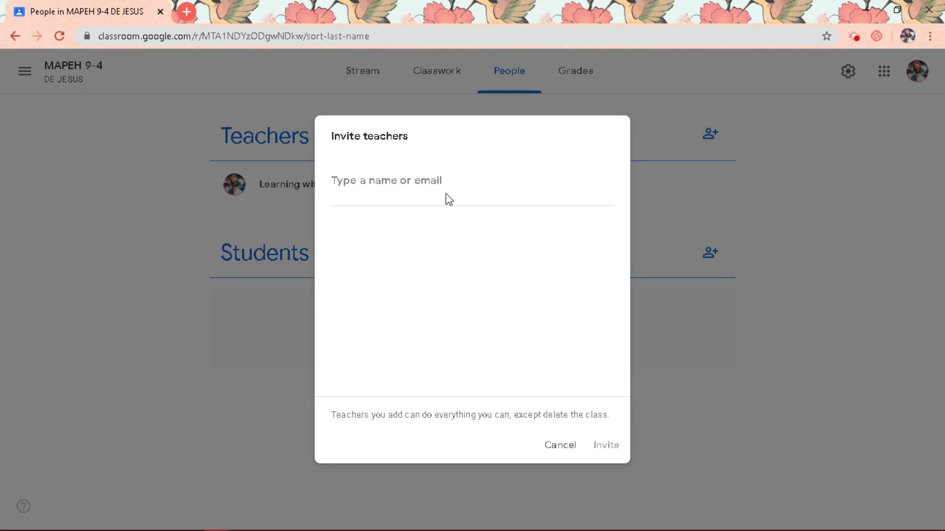
click(561, 445)
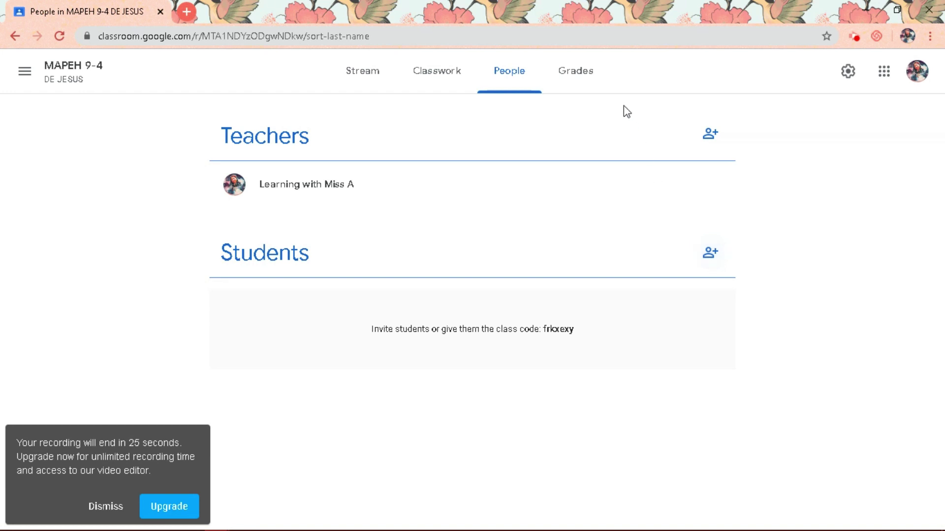
click(594, 70)
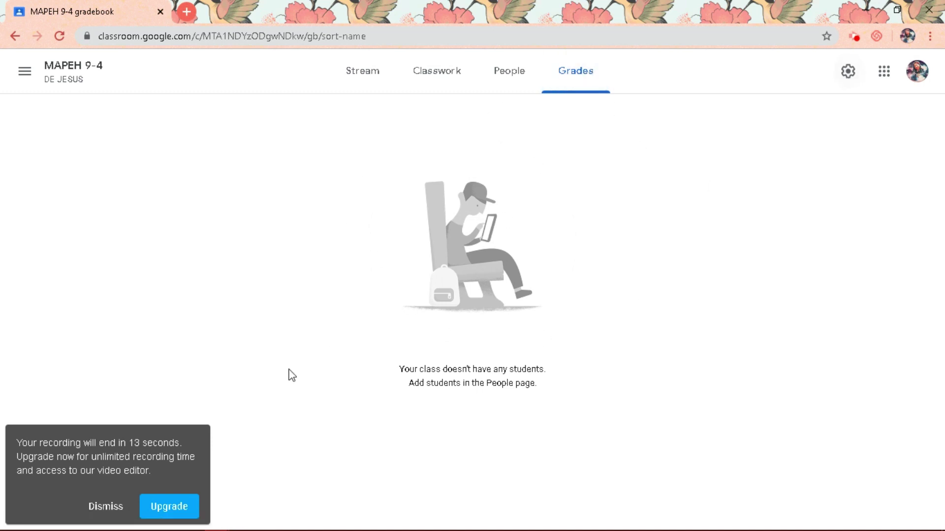
click(26, 73)
click(42, 86)
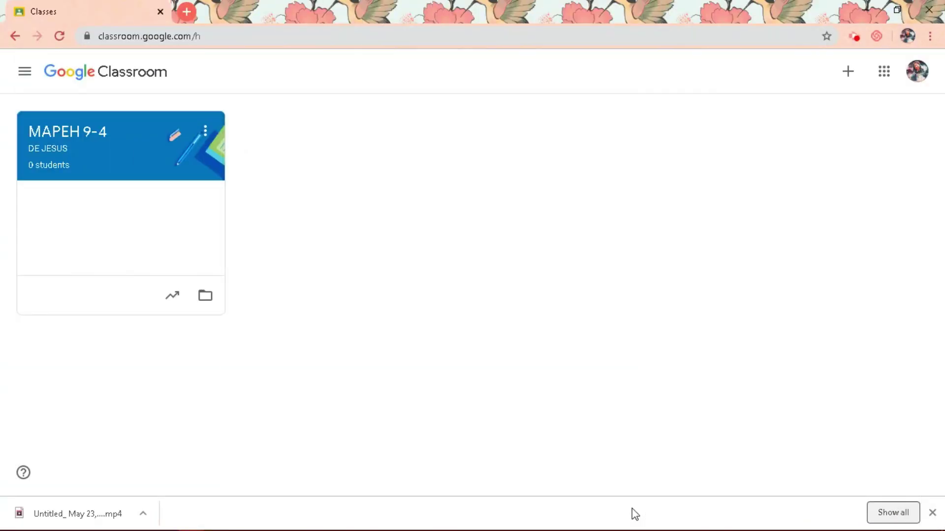
Start a quiz assignment in the classwork of MAPEH 9-4 and open its attached Blank Quiz form
click(75, 138)
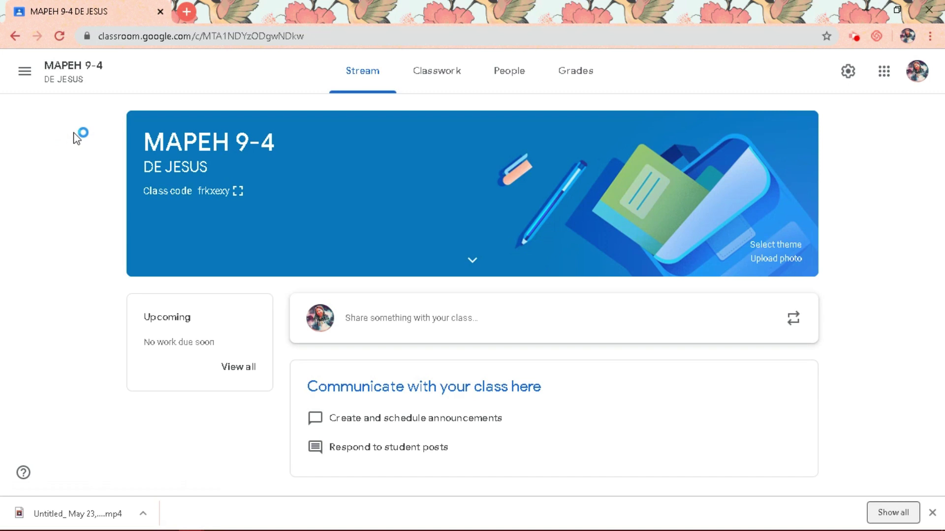
click(436, 91)
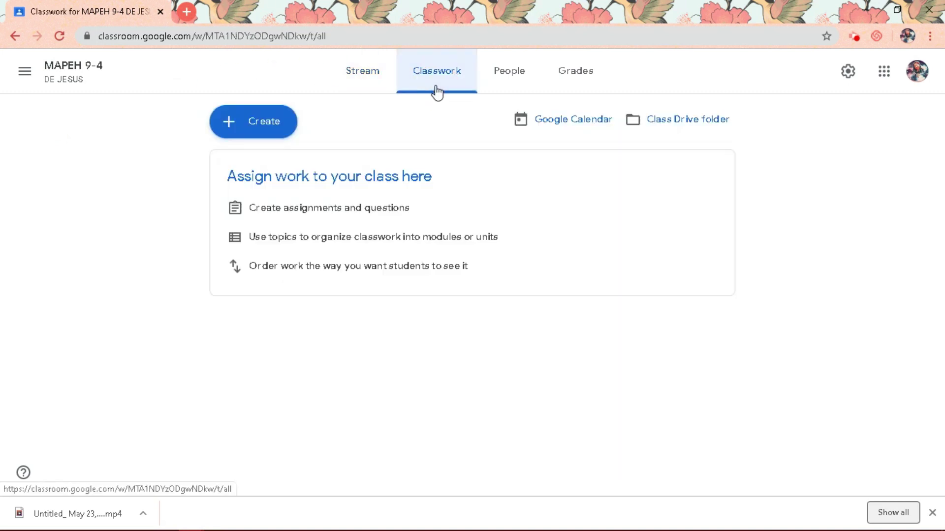
click(274, 125)
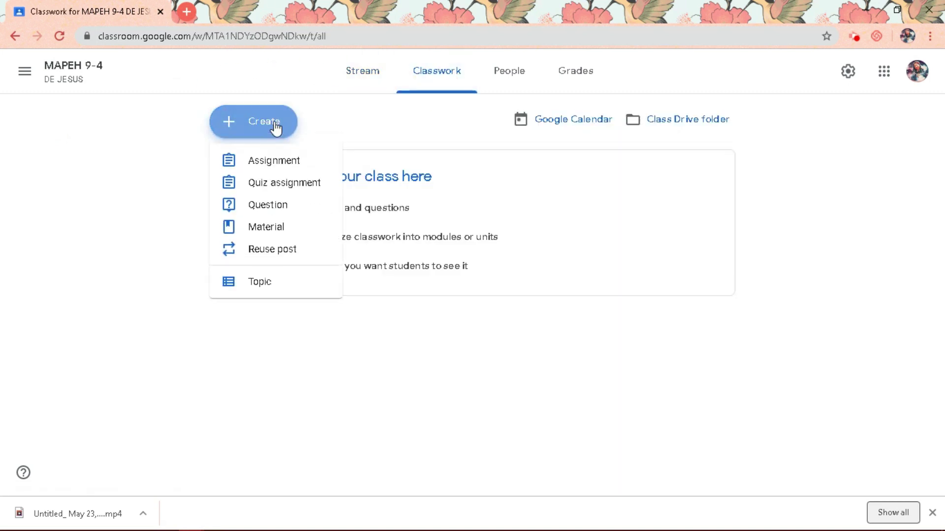
click(282, 184)
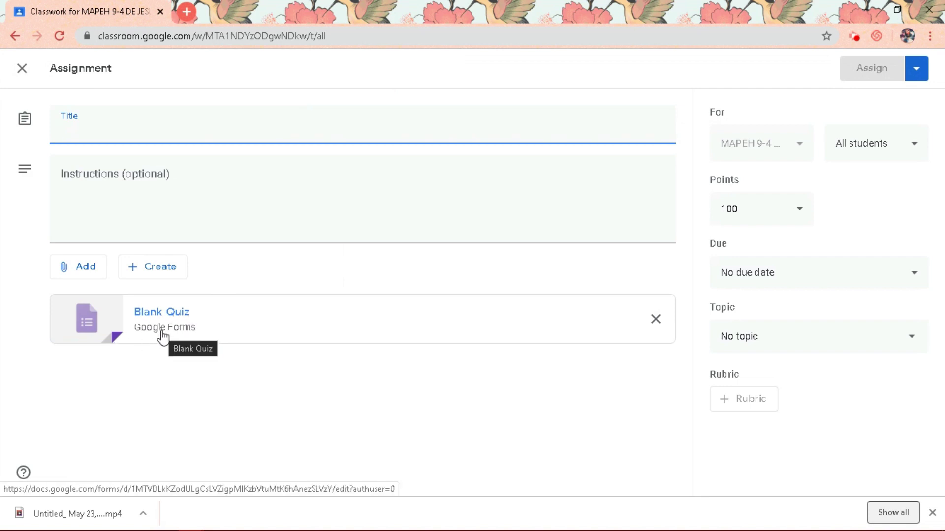
click(163, 333)
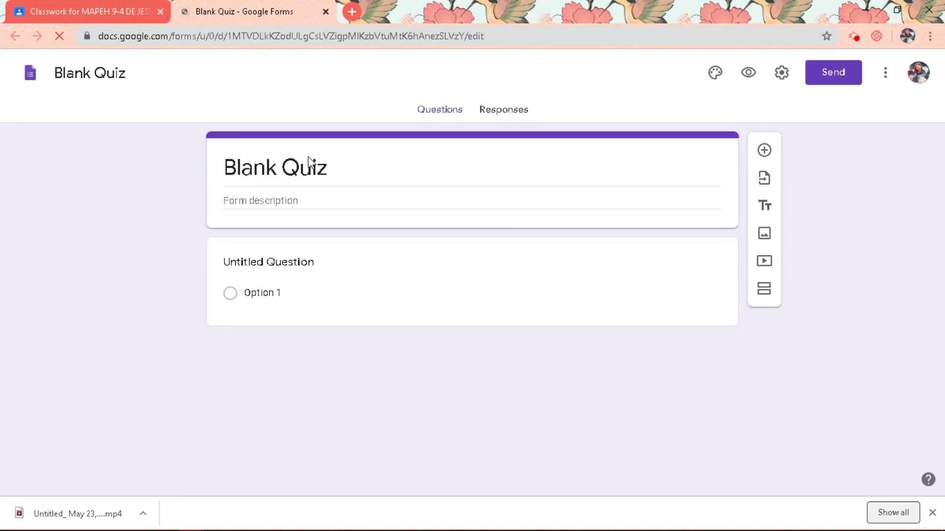
click(320, 170)
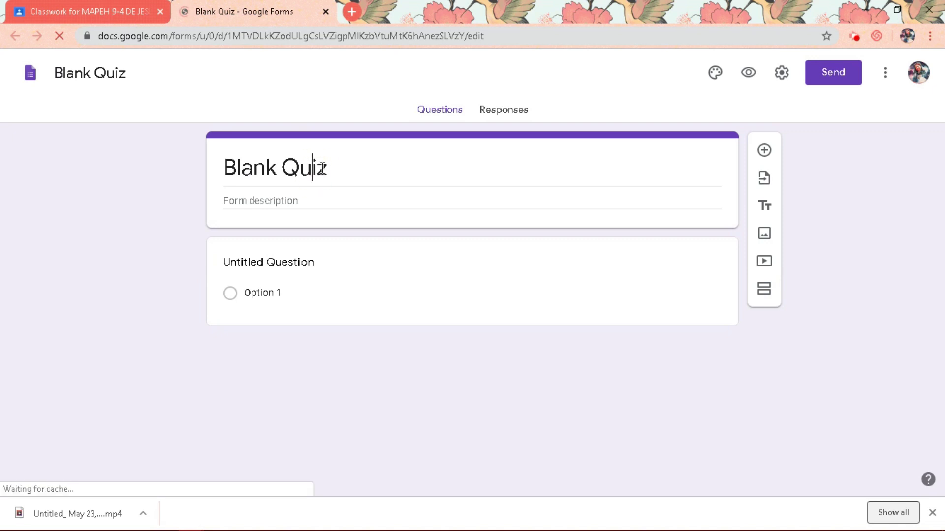
triple_click(244, 169)
click(242, 168)
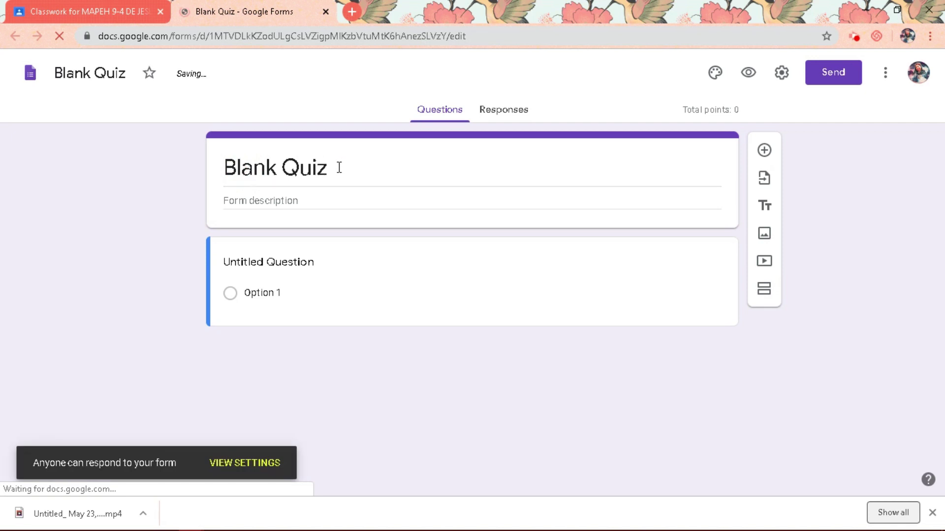
triple_click(339, 168)
key(Tab)
key(Tab)
text(Qui)
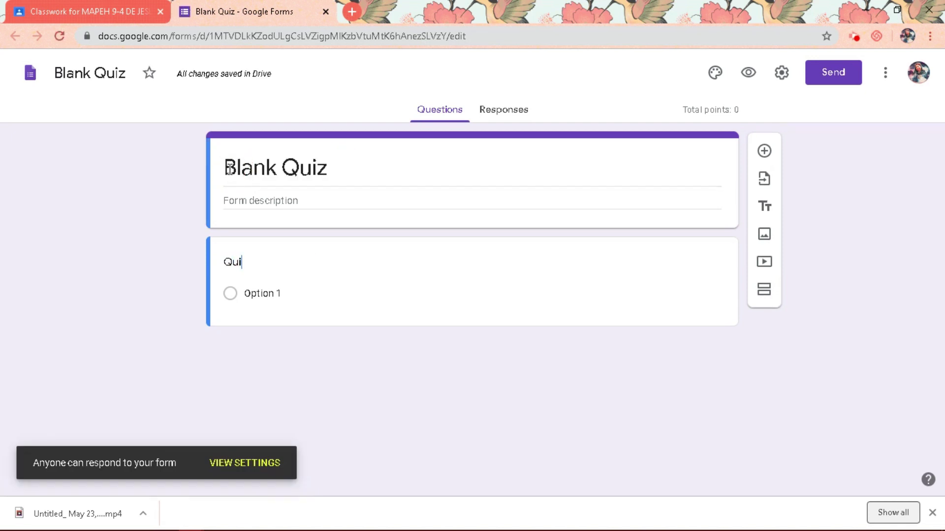
key(BackSpace)
key(BackSpace)
key(BackSpace)
Replace the form's title with "Quiz 1"
triple_click(306, 185)
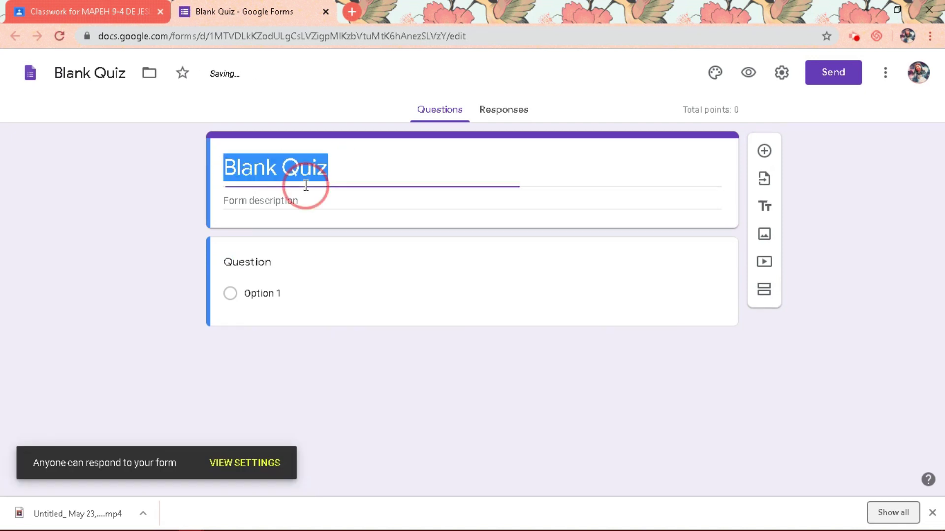
text(qu)
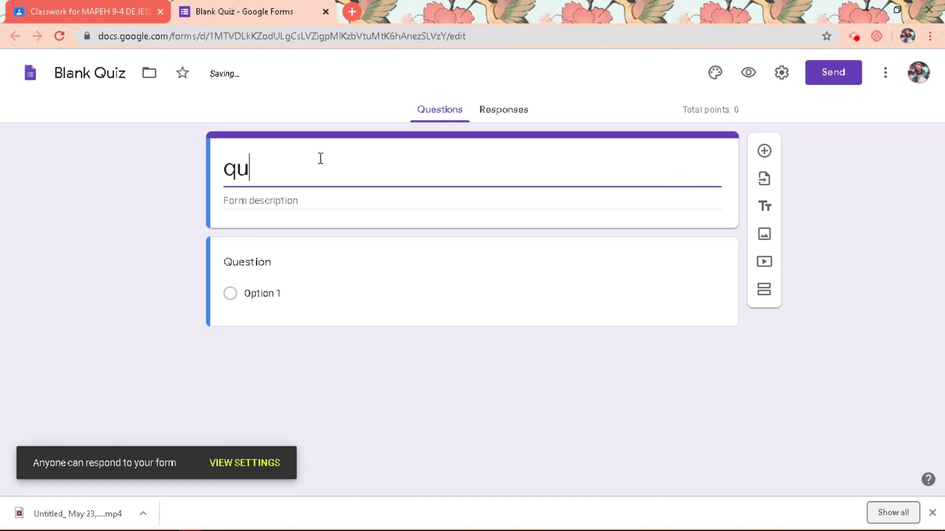
key(BackSpace)
key(BackSpace)
text(Quiz 1)
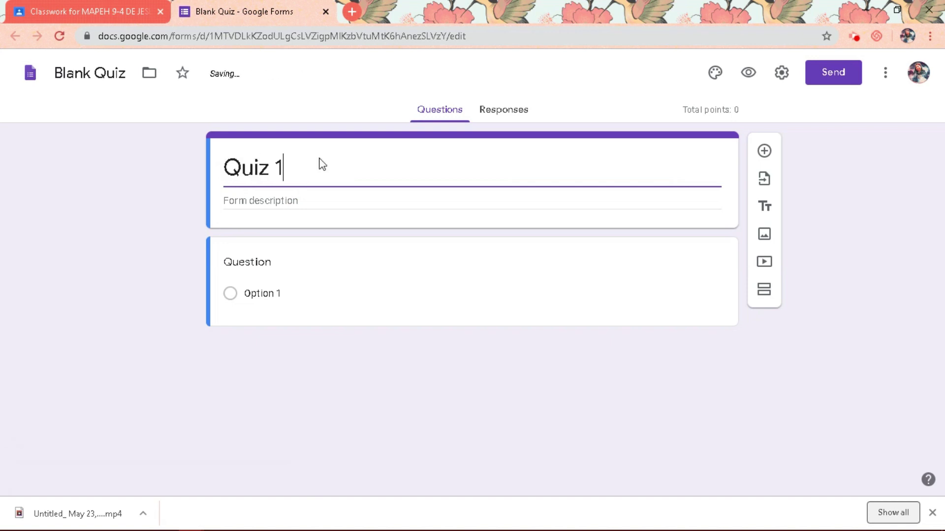
Enter the form description "Read each item carefully and choose the correct answer." and add a new question
click(313, 200)
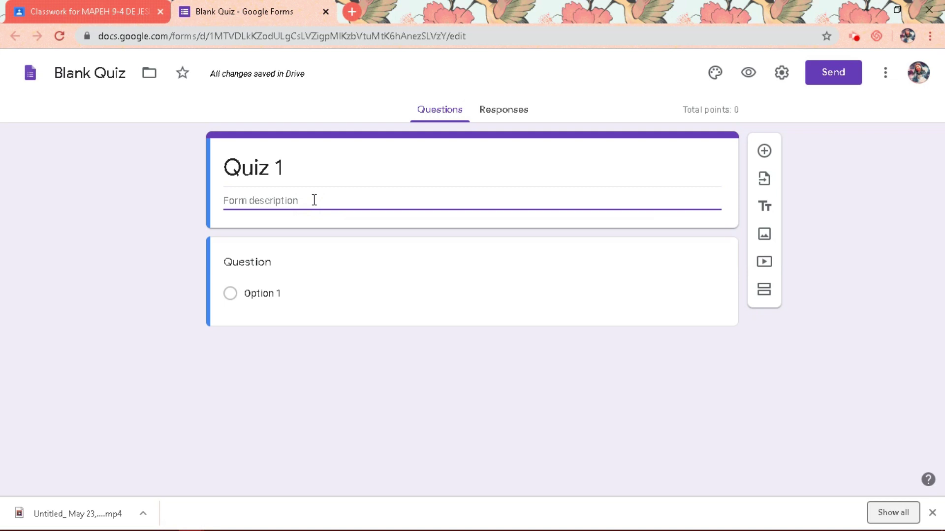
text(Read each it)
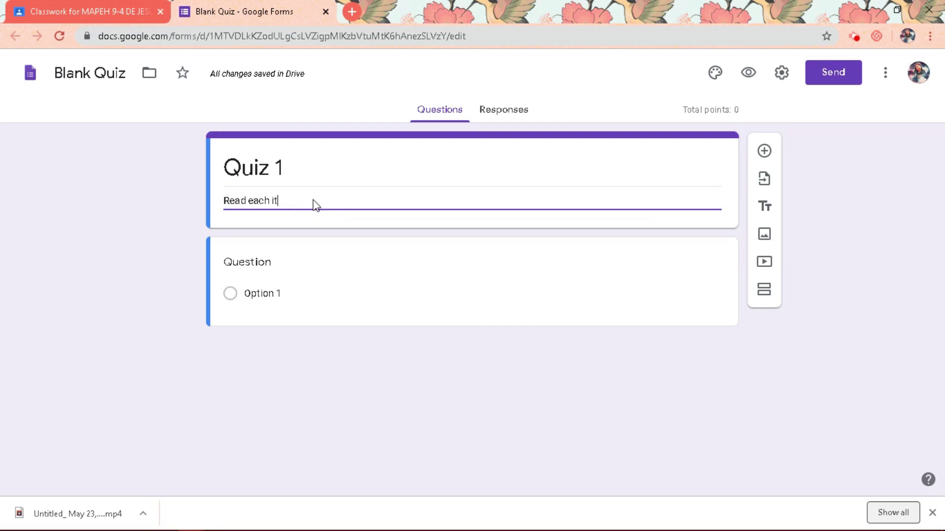
text(em carefully and choose th)
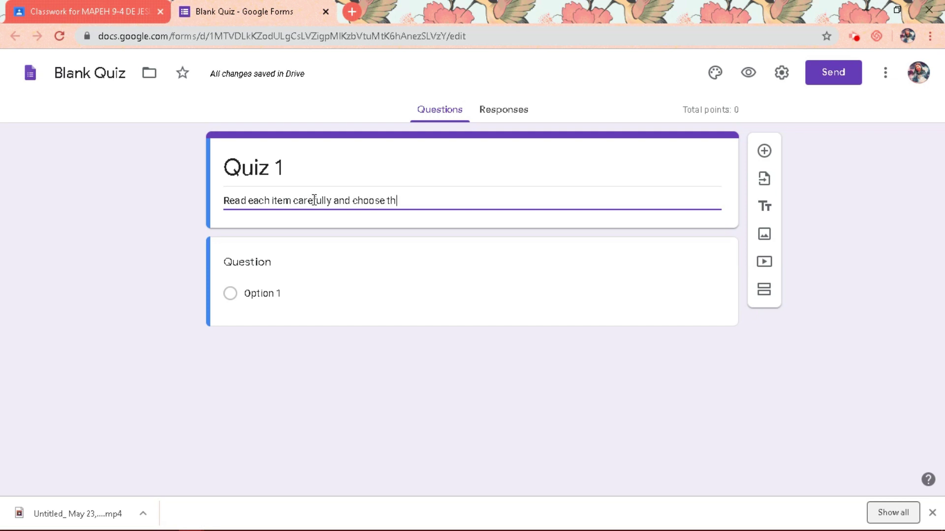
text(e correct answer.)
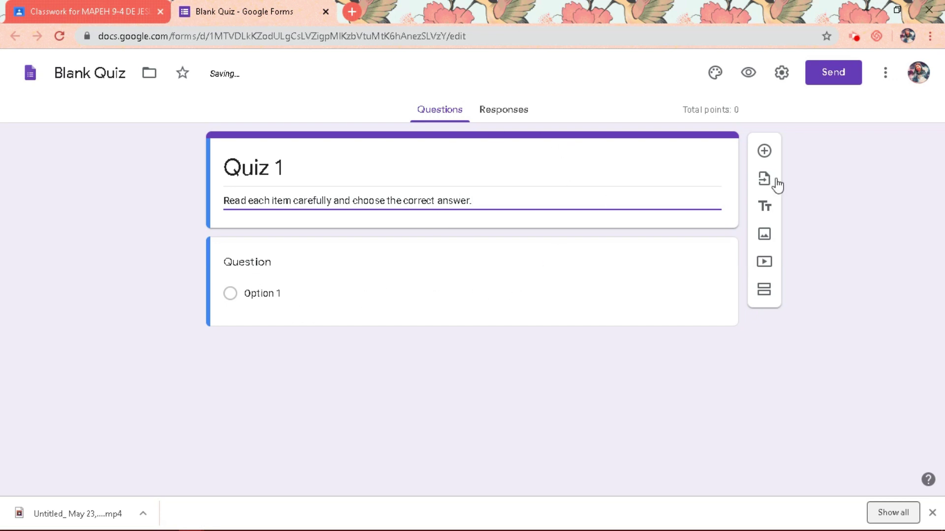
click(763, 154)
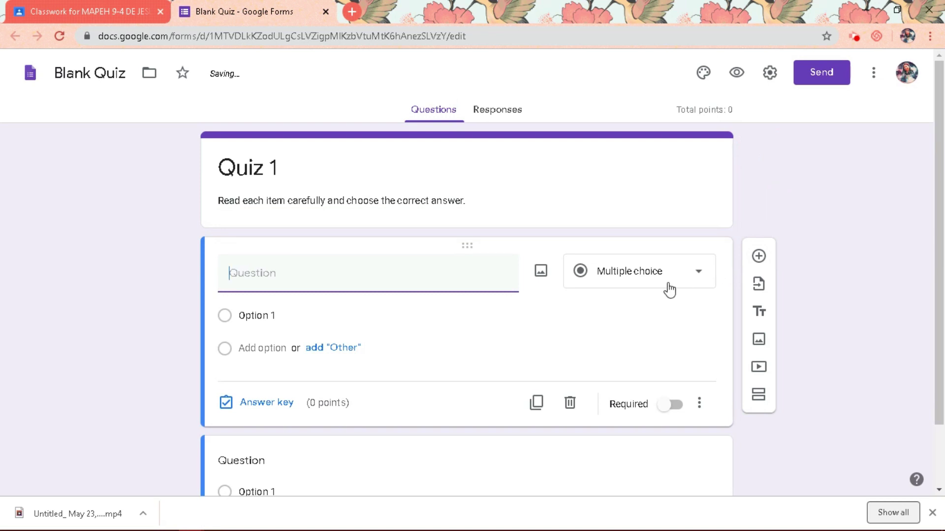
Try the Short answer and Paragraph types on the new question, return it to Multiple choice, and review the available types
click(670, 289)
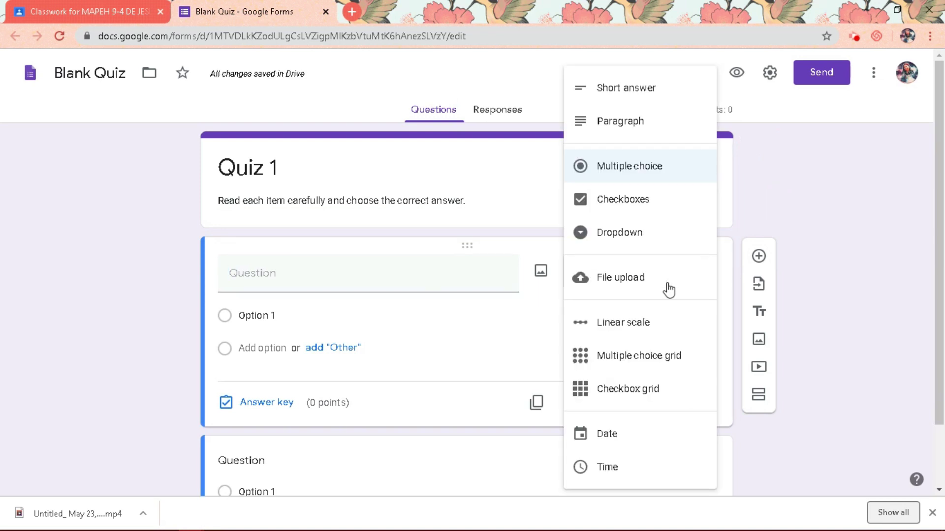
click(618, 94)
click(652, 276)
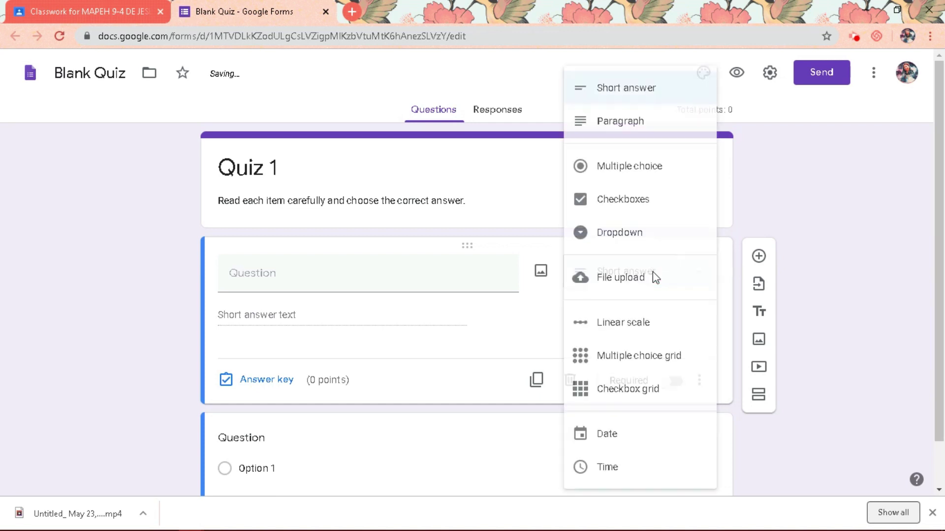
click(635, 127)
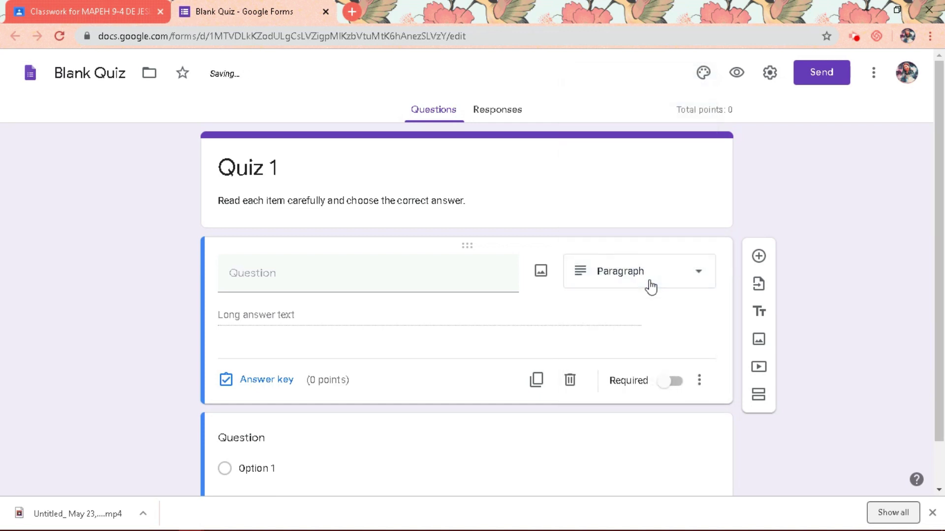
click(651, 284)
click(645, 166)
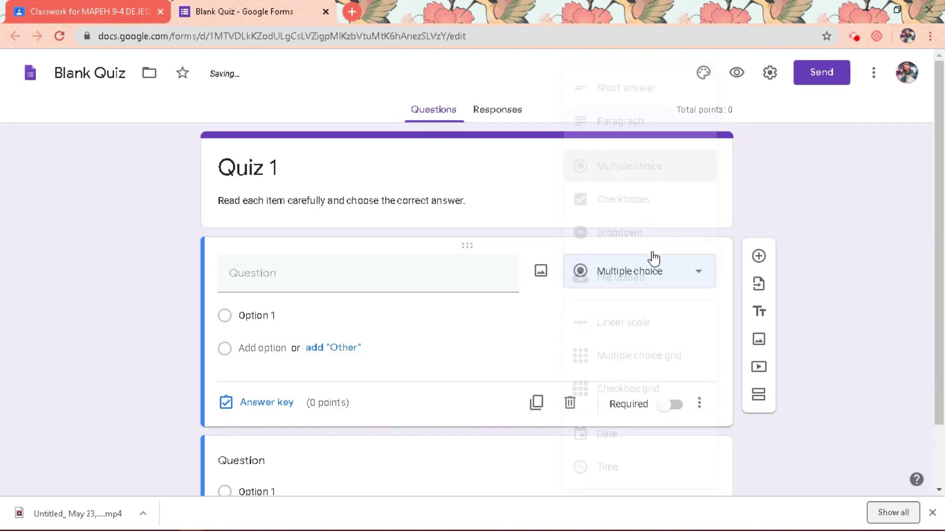
click(650, 275)
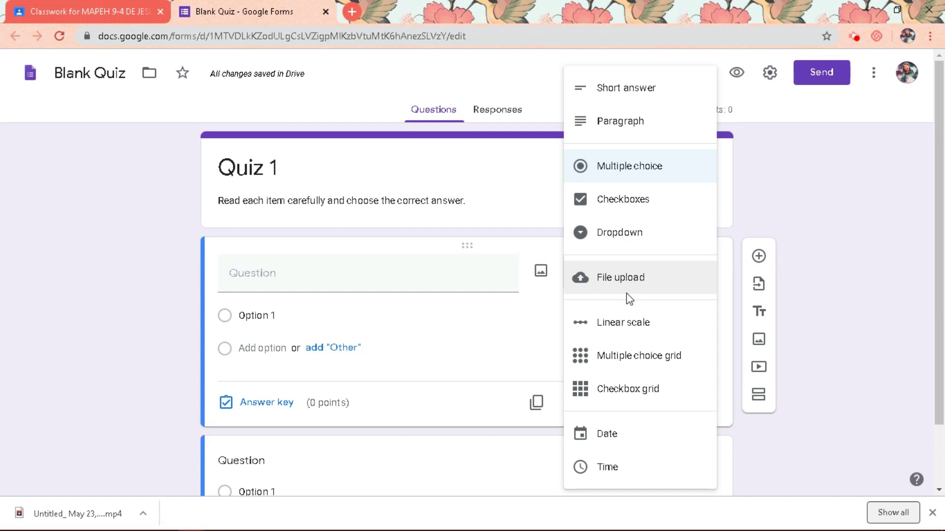
Enter the question text "It is an artistic period characterized by broad, heavy, and massive form"
click(314, 282)
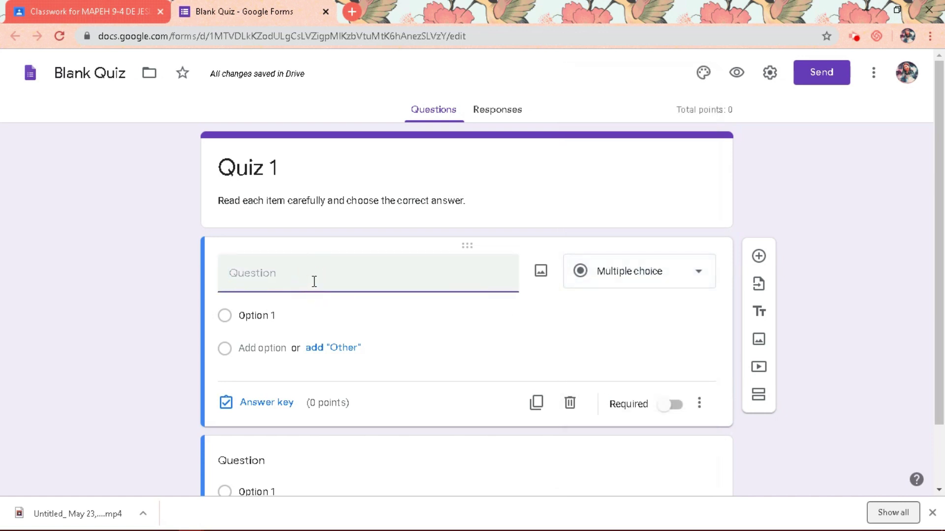
text(It is an art)
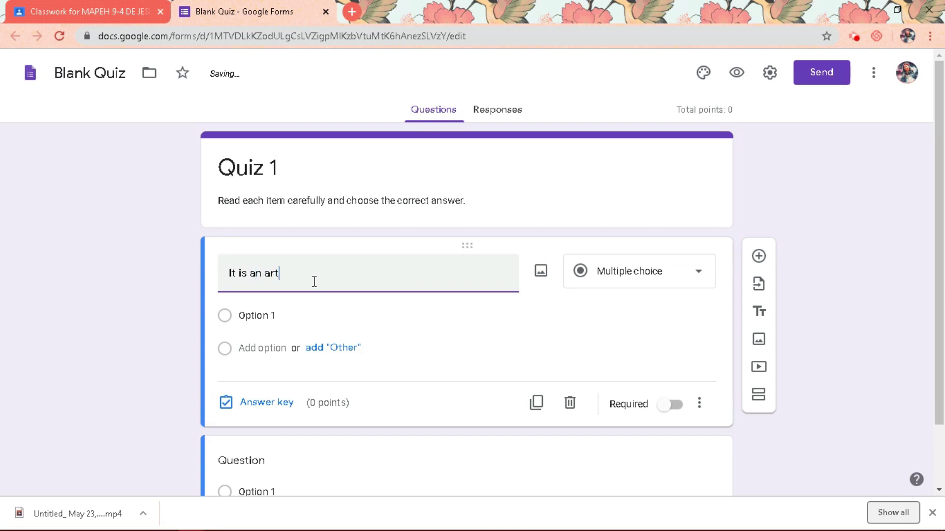
text(istic period c)
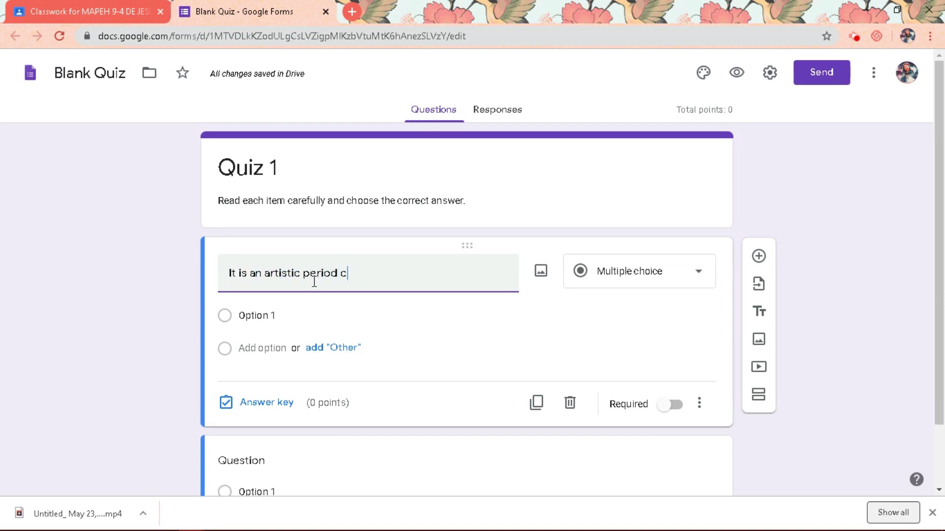
text(haracterized by heave,)
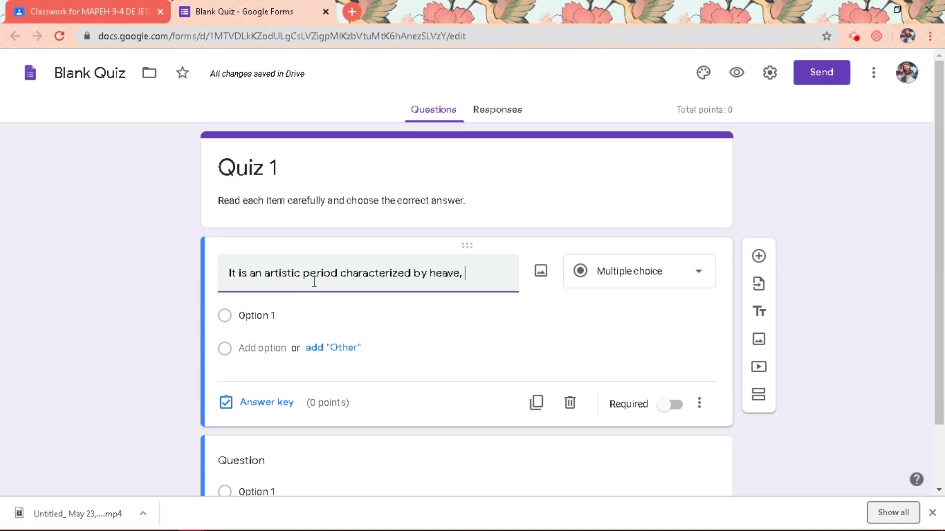
key(BackSpace)
key(BackSpace)
key(BackSpace)
key(BackSpace)
key(BackSpace)
key(BackSpace)
key(BackSpace)
text(broad, heavy)
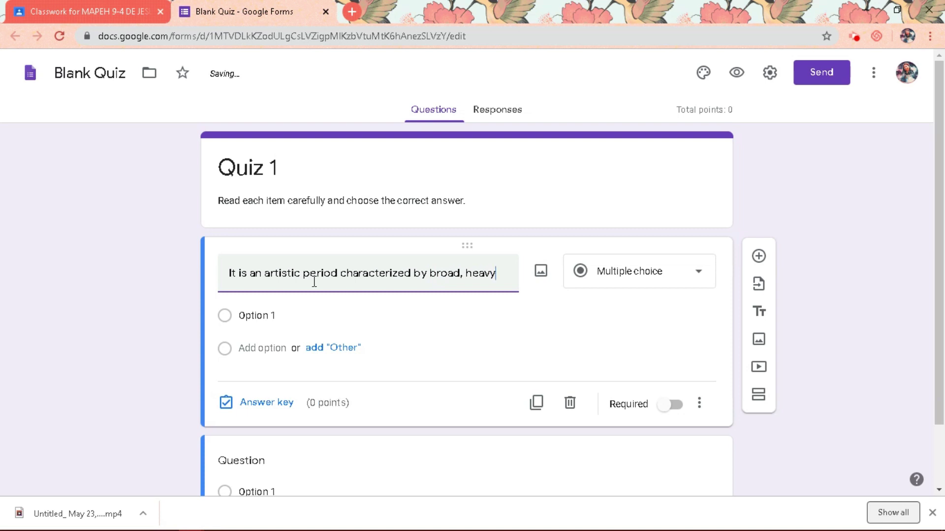
text(, and massive)
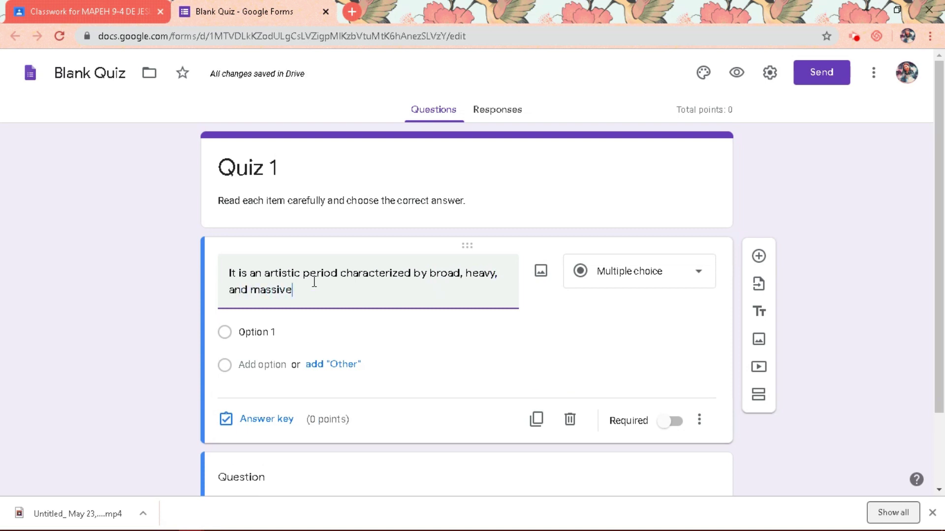
text( form)
Fill in the question's first two answer options as "Renaissance Period" and "Baroque Period"
click(255, 333)
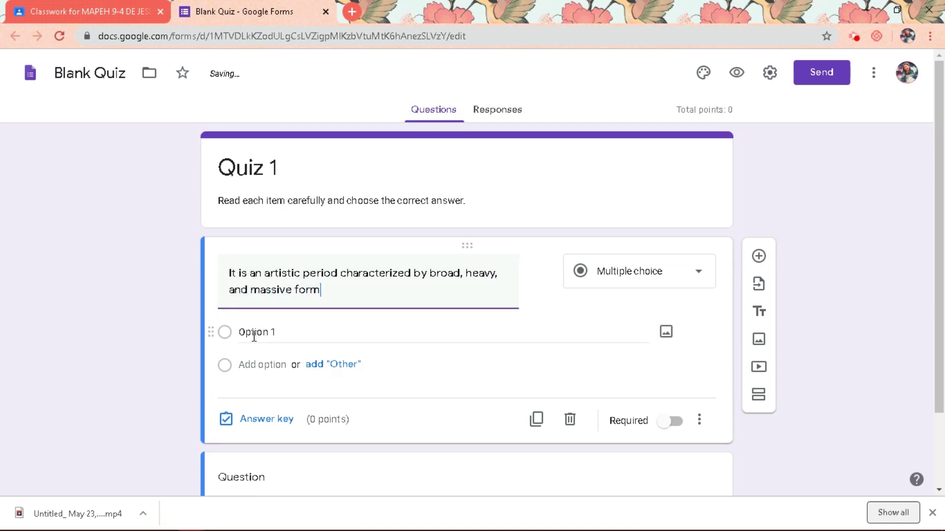
click(268, 332)
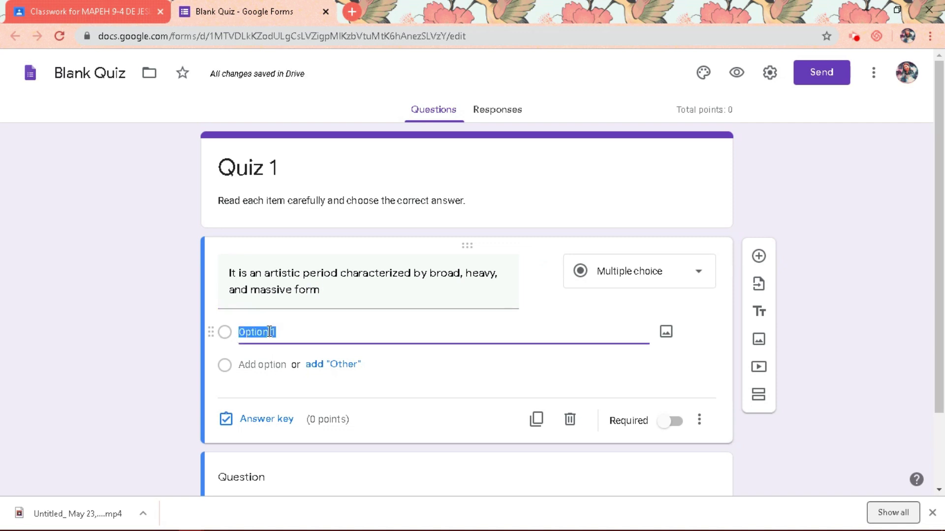
text(Renaissance Ppe)
key(BackSpace)
key(BackSpace)
text(eriod)
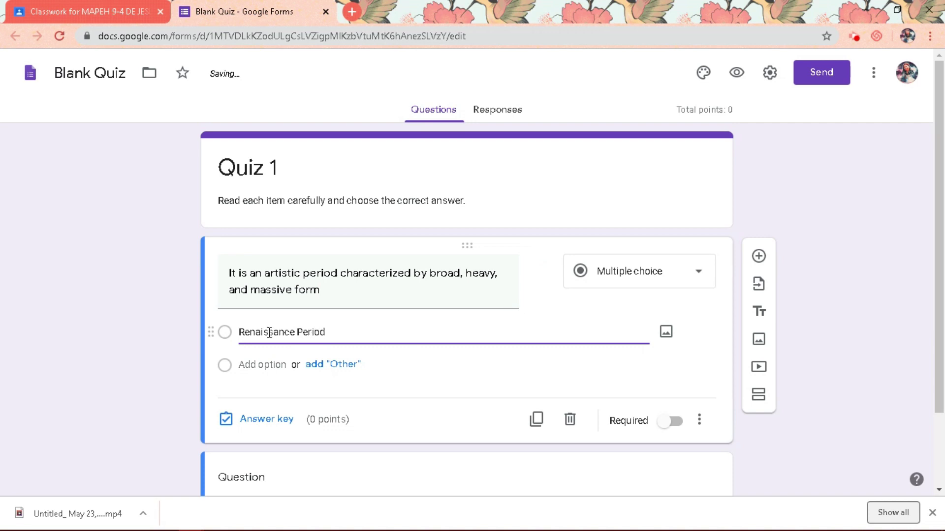
click(241, 367)
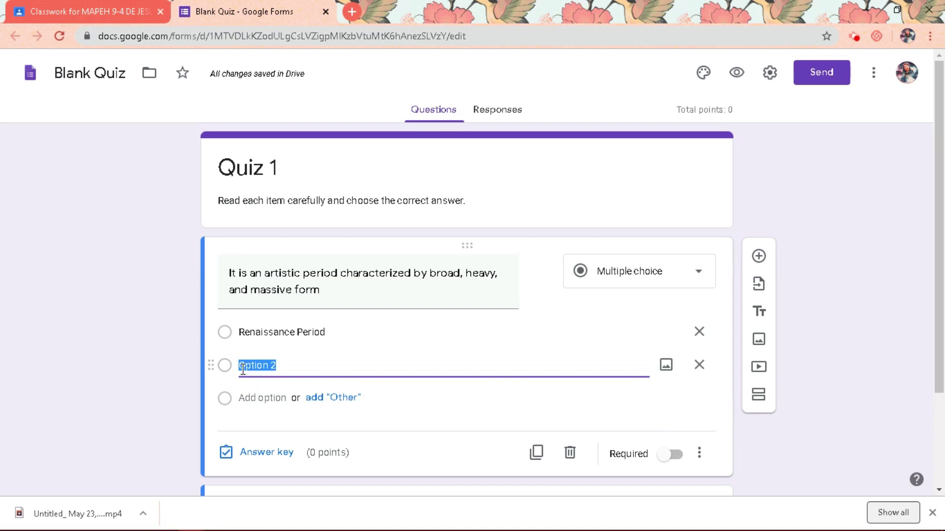
text(Baroque Period)
Add "Classical Period" and "Medieval Period" as the third and fourth answer options
click(263, 399)
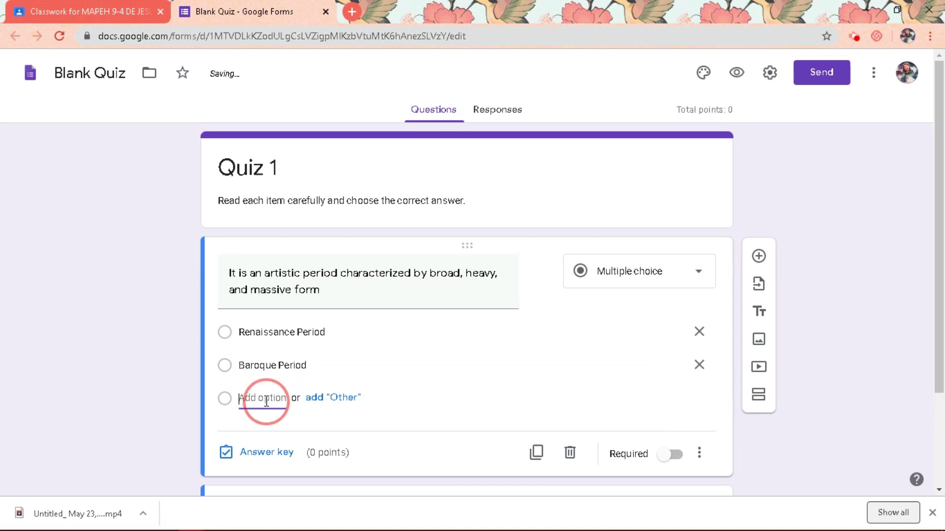
text(Classical Pe)
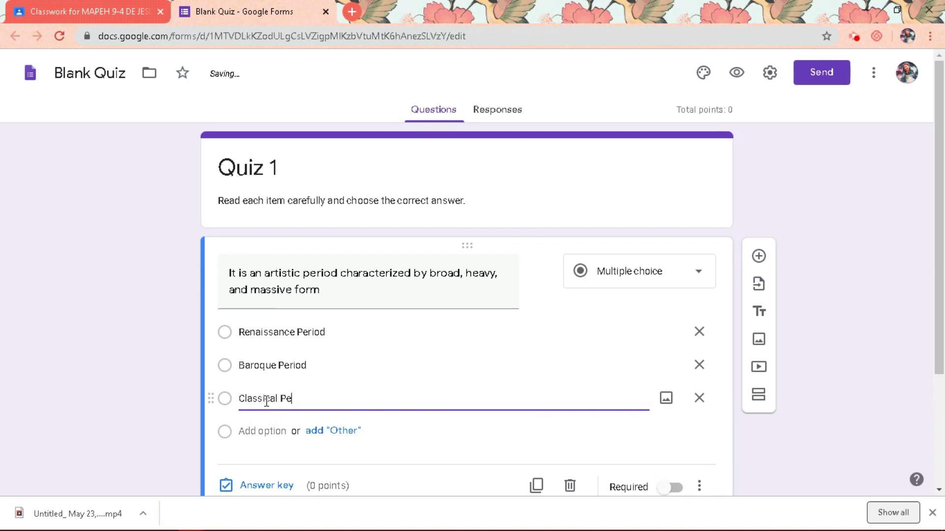
text(riod)
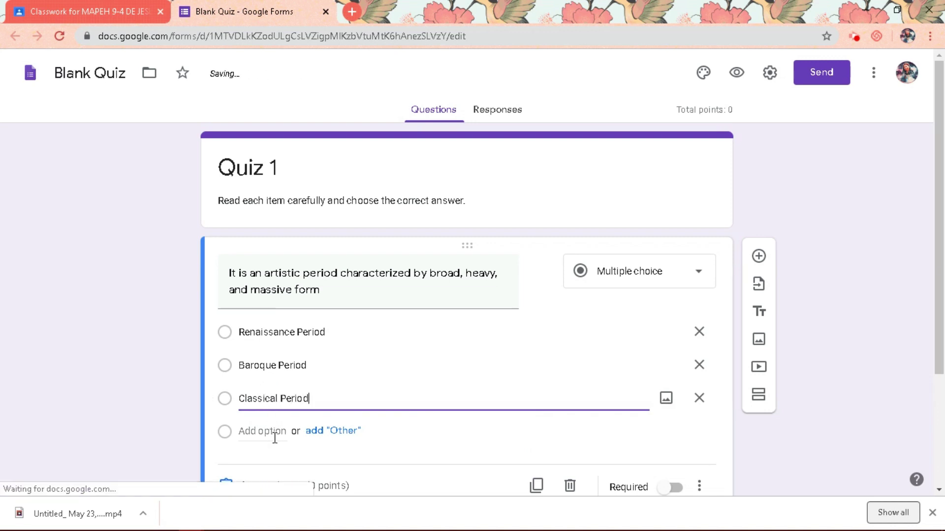
click(274, 437)
text(Medi)
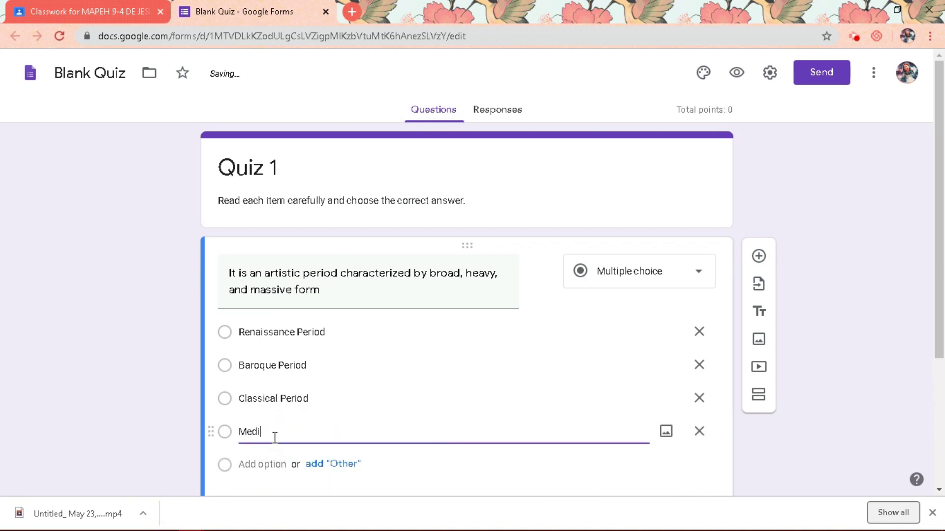
text(eval Period)
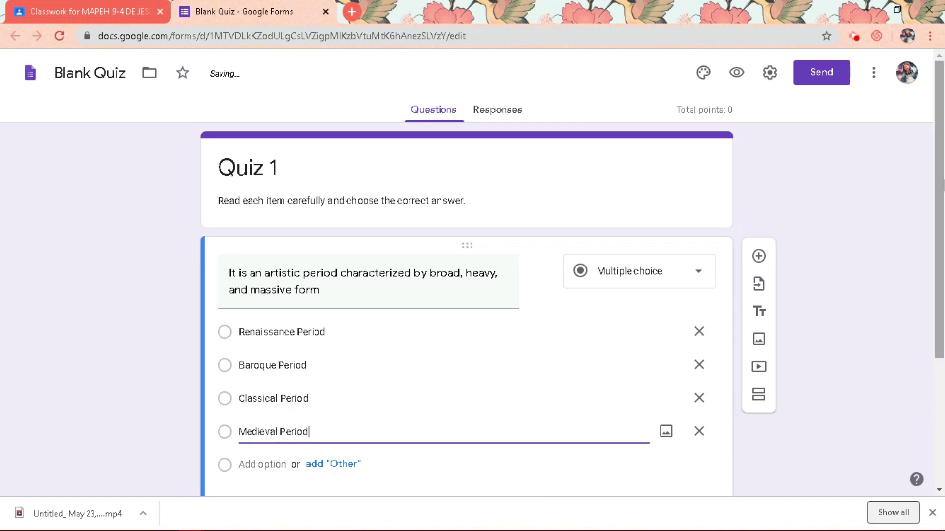
Set the question's answer key to Baroque Period, worth 2 points, and finish the key
drag(940, 179, 942, 254)
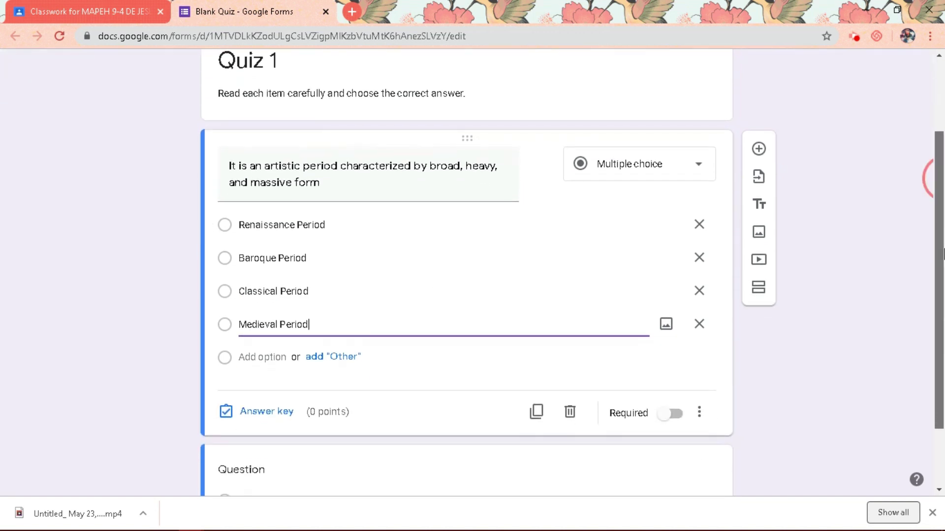
click(230, 417)
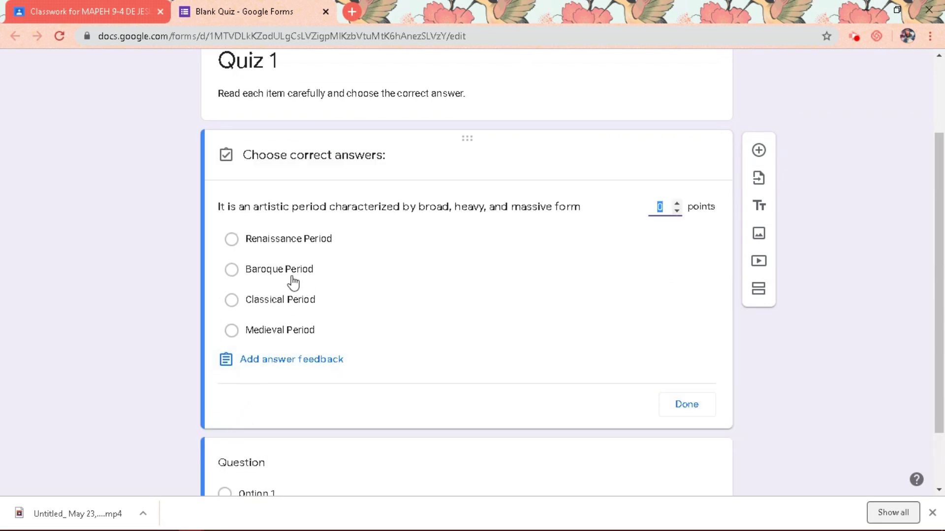
click(232, 270)
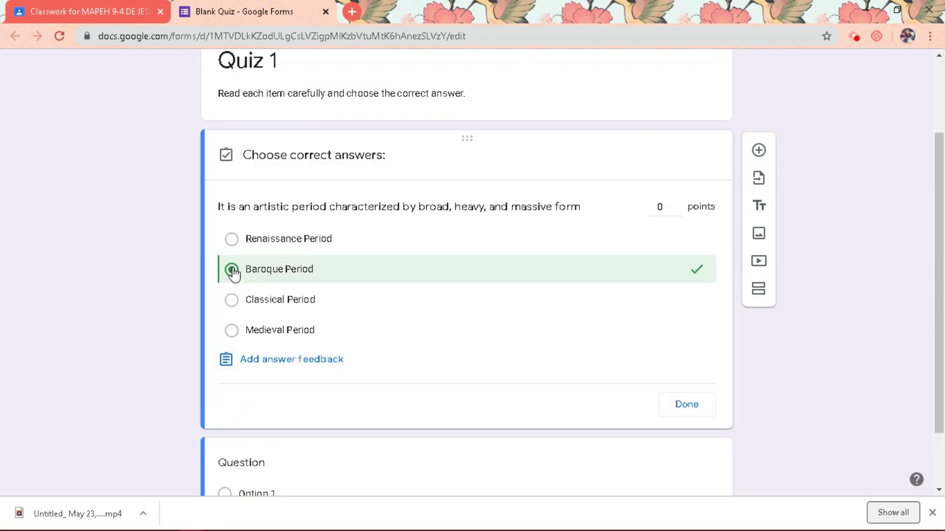
click(671, 207)
text(2)
click(698, 398)
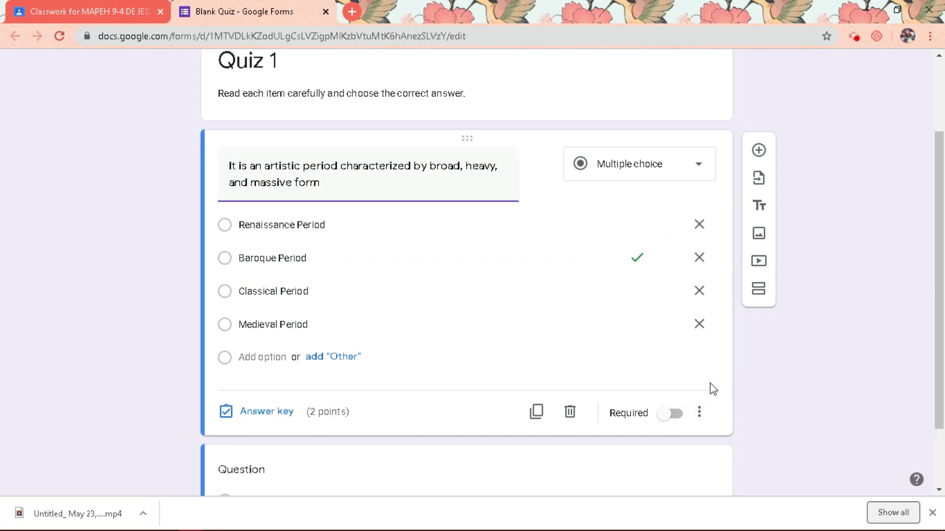
Turn on shuffled option order for the artistic period question
click(707, 423)
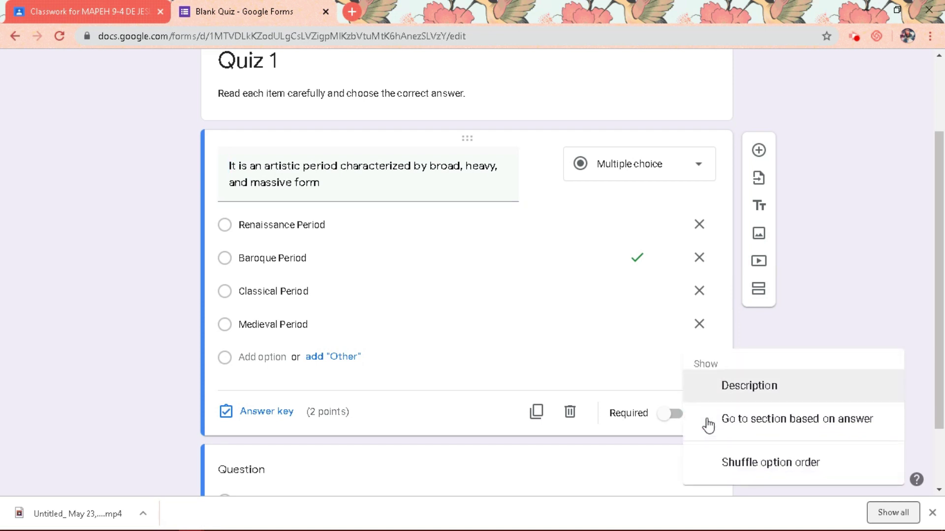
click(733, 470)
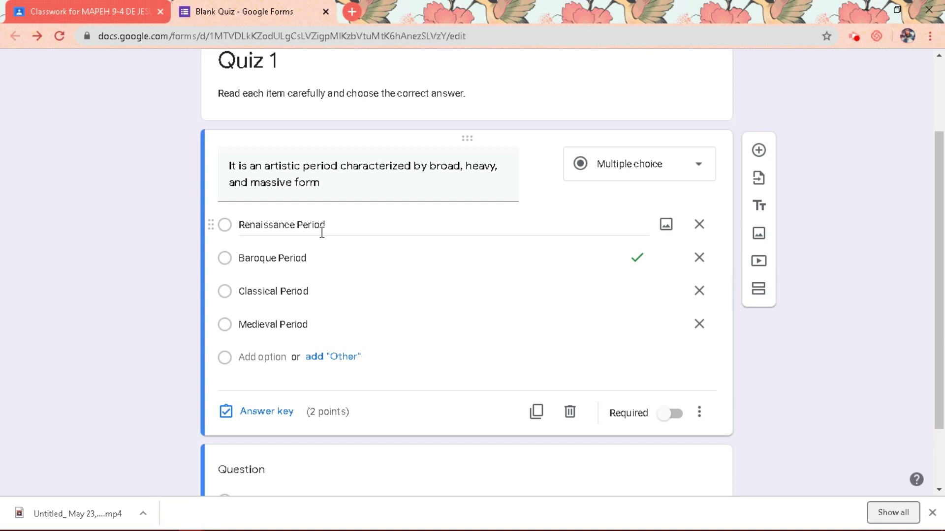
Enter the second question's text "It is a Portuguese word which means 'irregularly shaped pearl or stone'."
scroll(937, 147, down, 2)
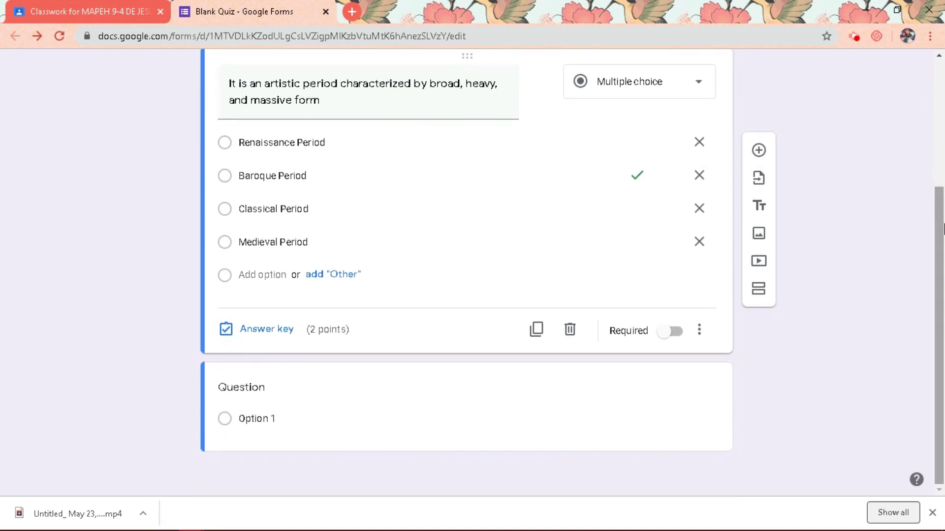
click(367, 390)
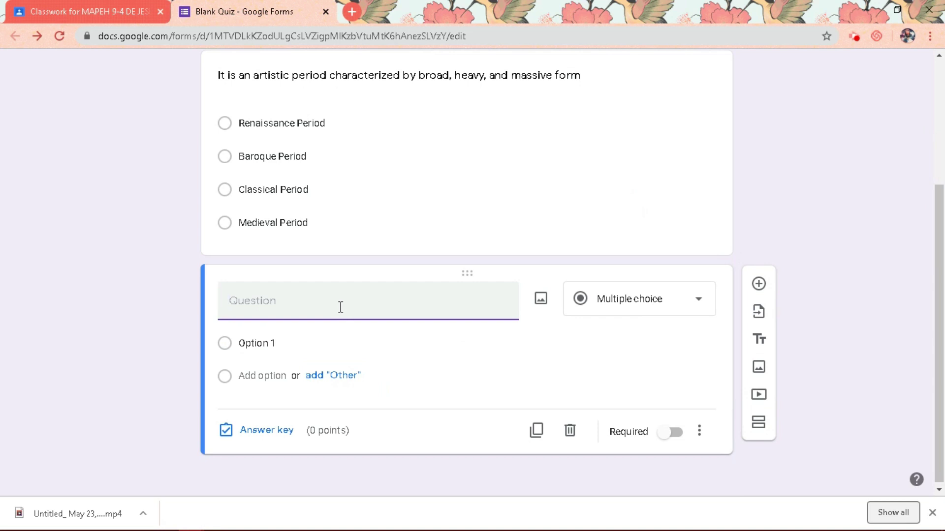
text(It is a Portugu)
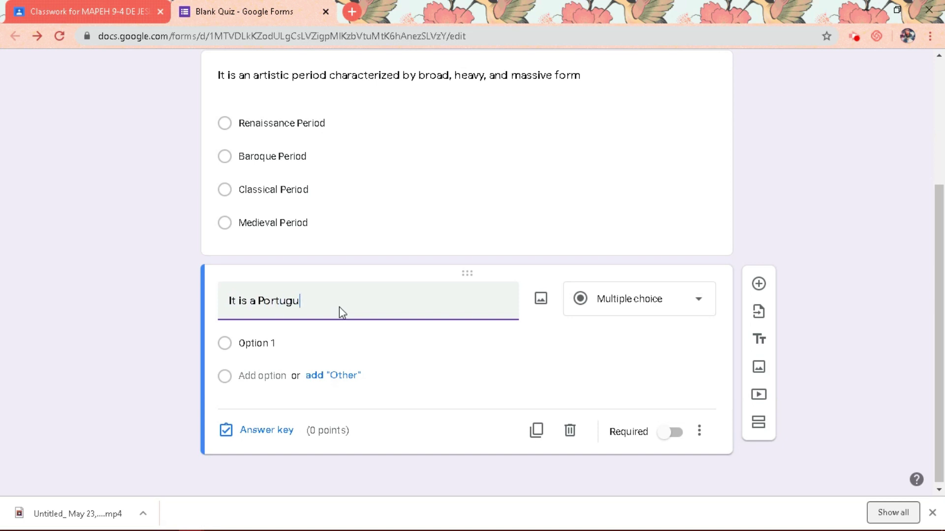
text(ese word which means)
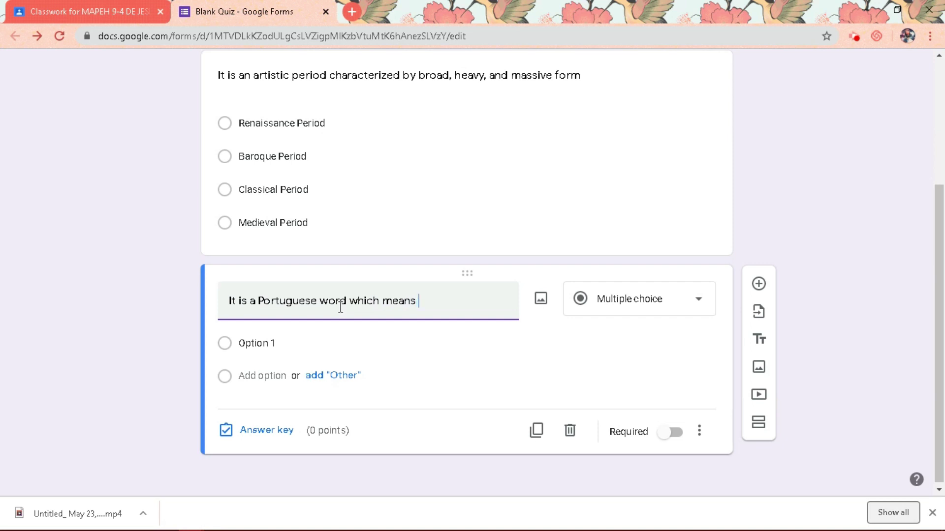
text( 'irregularly shaped pe)
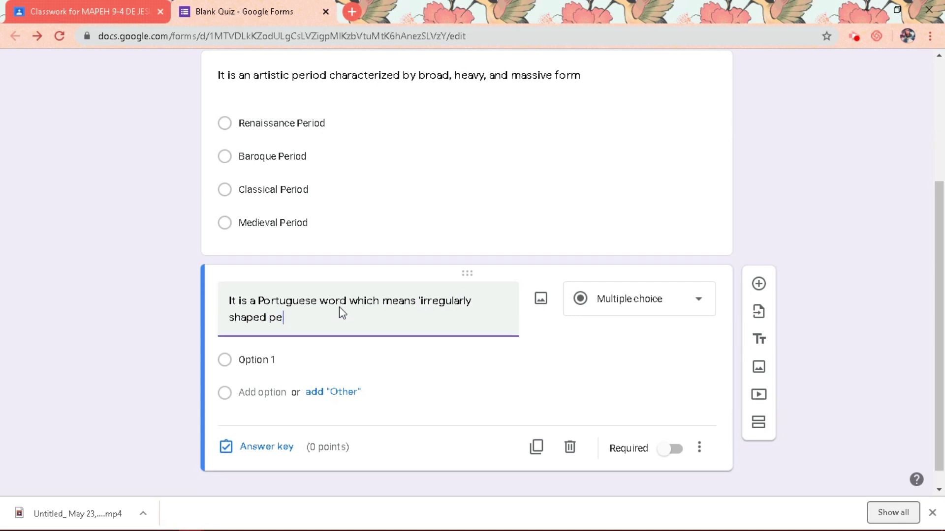
text(arl or stone'.)
Fill in the second question's first two answer options as "Barocco" and "Baroque"
click(283, 363)
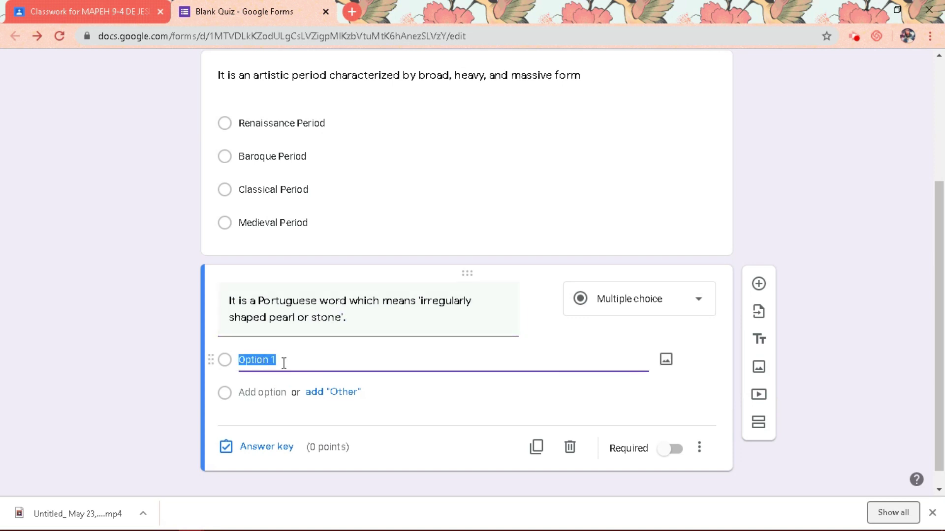
key(BackSpace)
text(Baroo)
key(BackSpace)
key(BackSpace)
text(c)
click(275, 392)
text(Baroqu)
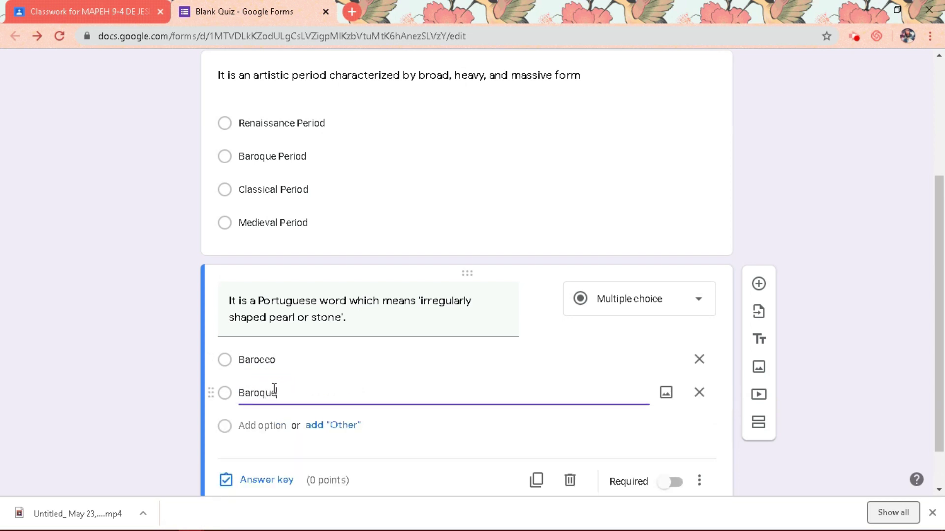
Add "Sonare" and "Renaitre" as the second question's third and fourth answer options
click(262, 425)
text(son)
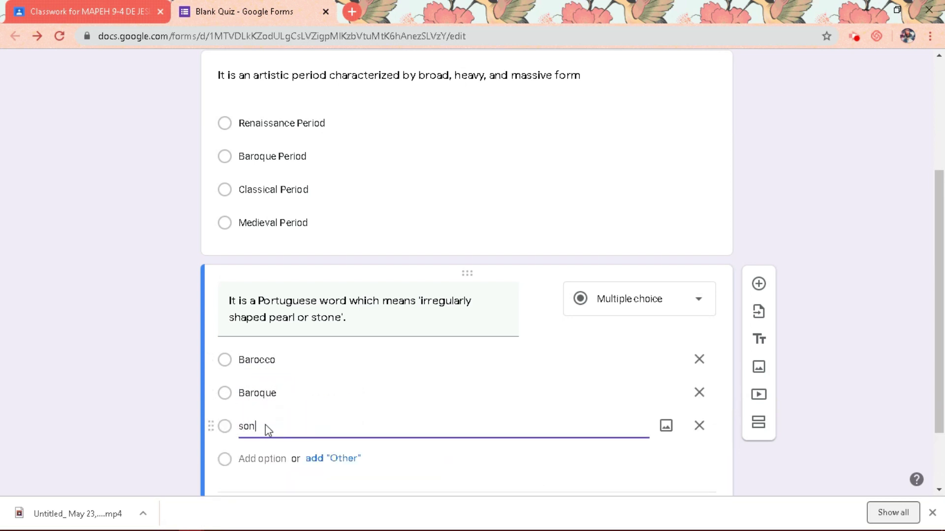
key(BackSpace)
key(BackSpace)
text(Onare)
click(262, 460)
text(Rein)
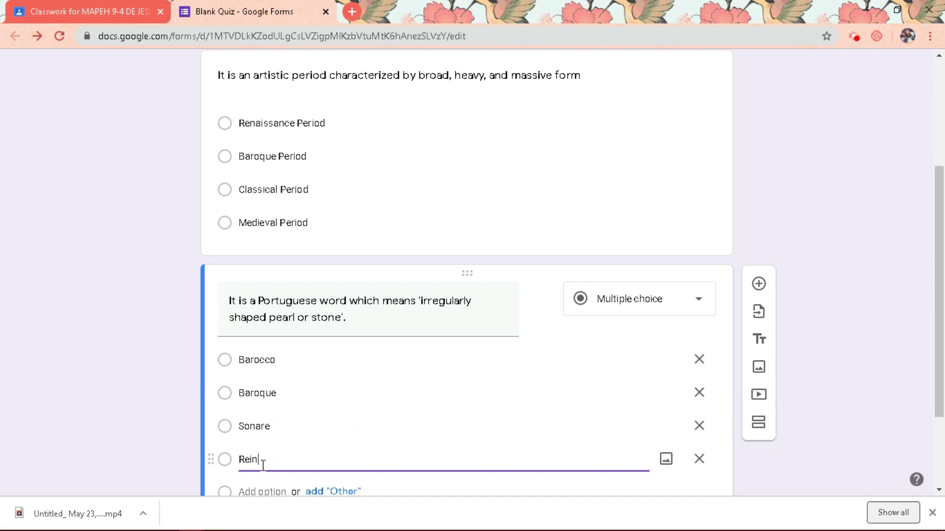
key(BackSpace)
key(BackSpace)
text(naitre)
Set the second question's answer key to Barocco, worth 2 points, and turn on shuffled option order for it
scroll(943, 297, down, 2)
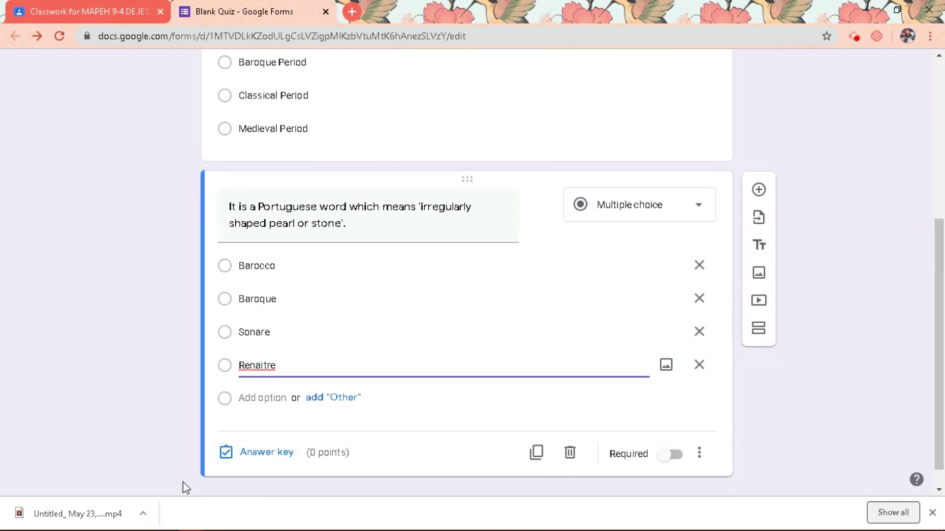
click(229, 464)
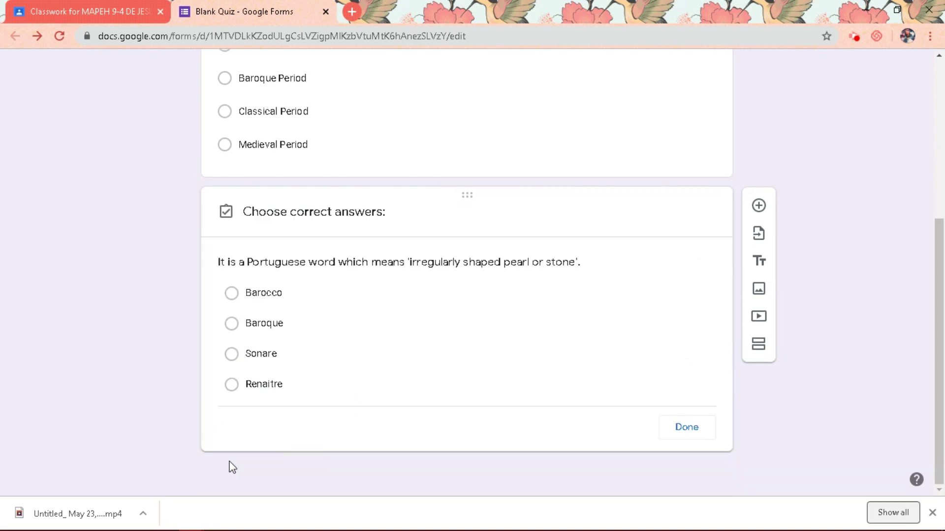
click(245, 289)
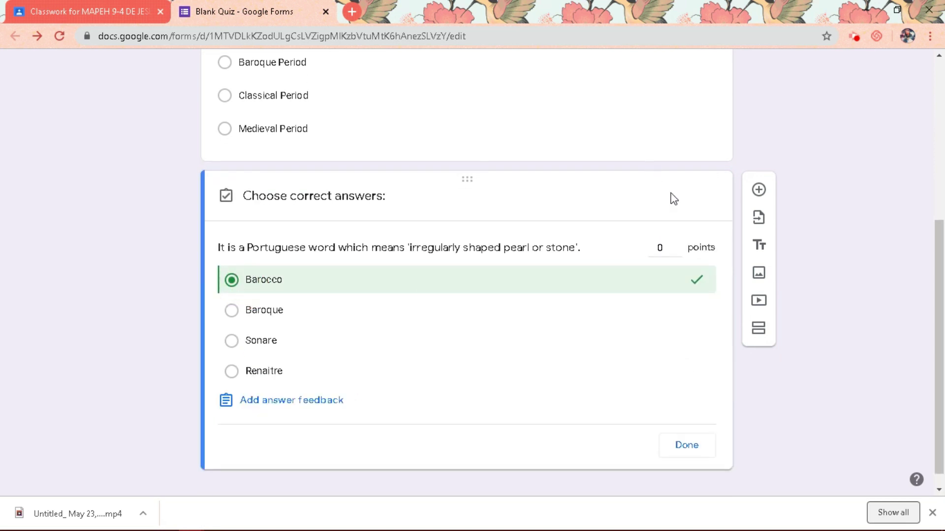
click(670, 247)
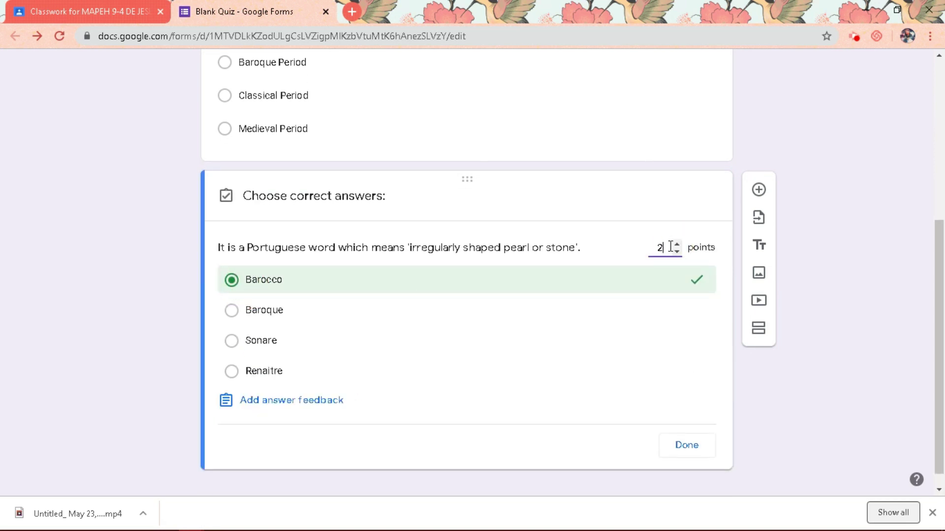
text(2)
click(704, 443)
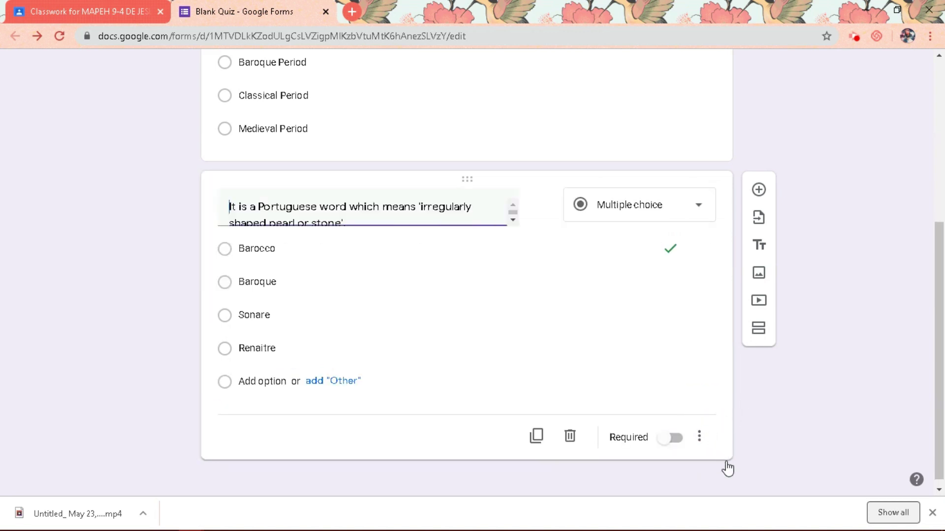
click(700, 454)
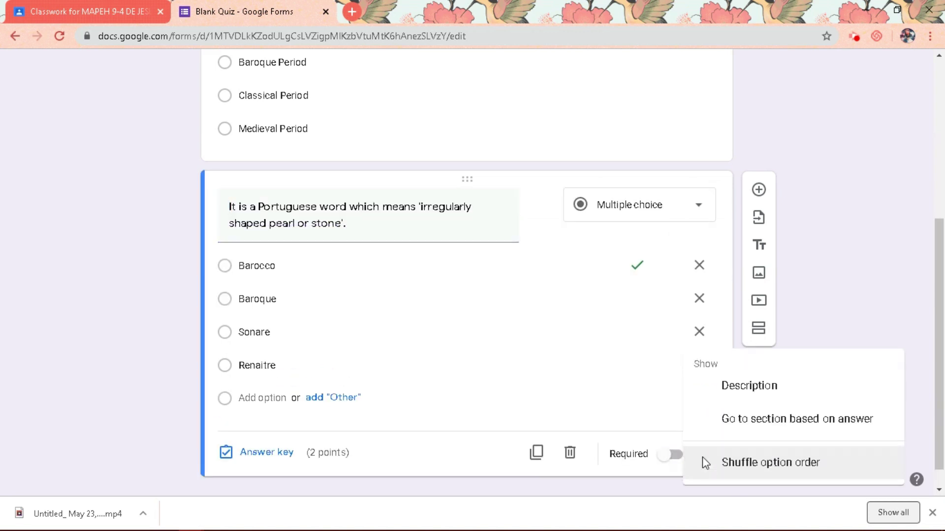
click(740, 465)
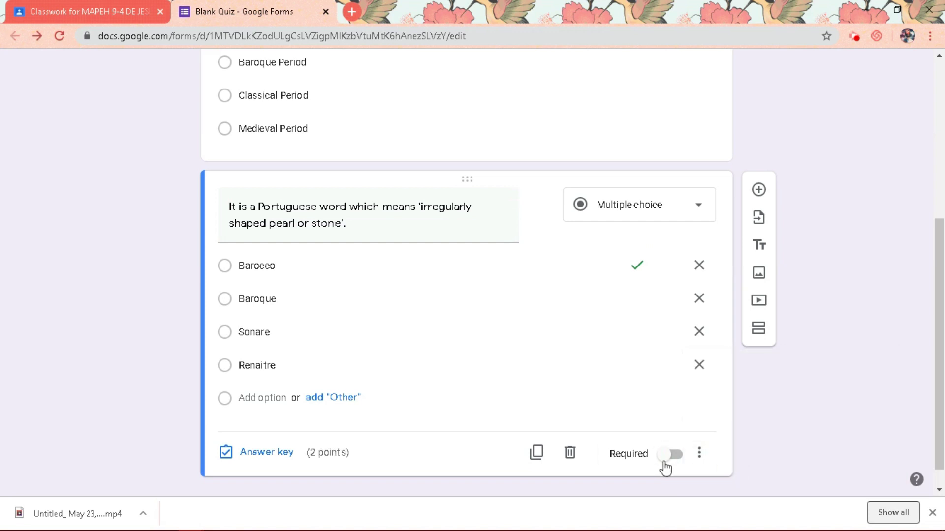
Make the first question, about the artistic period, required
drag(938, 390, 924, 219)
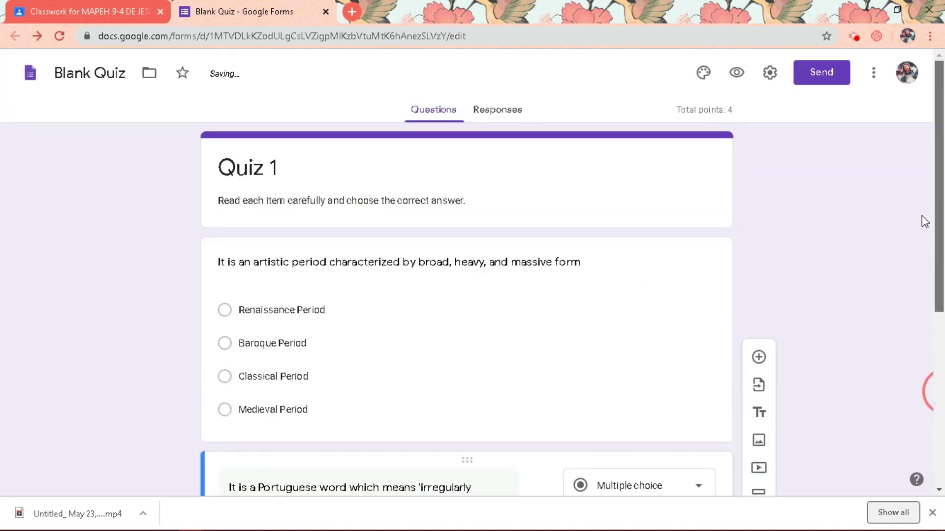
click(688, 431)
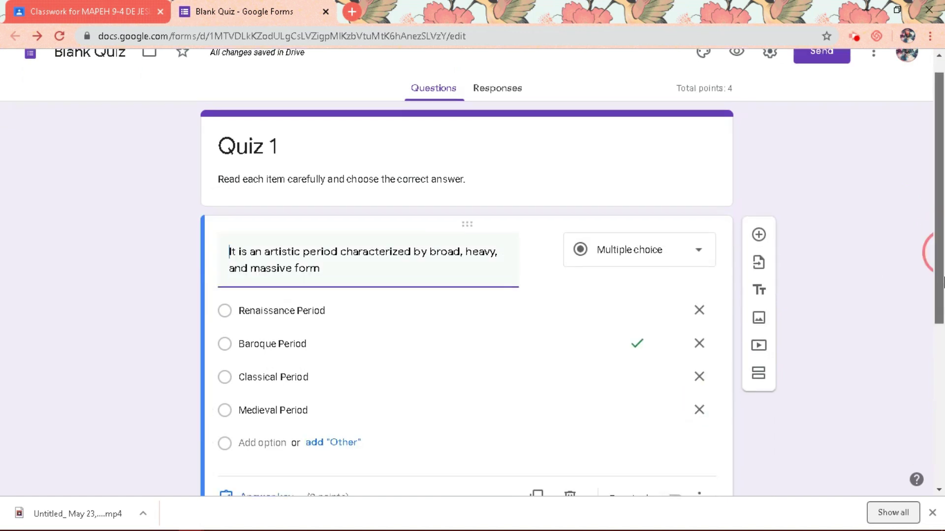
click(666, 447)
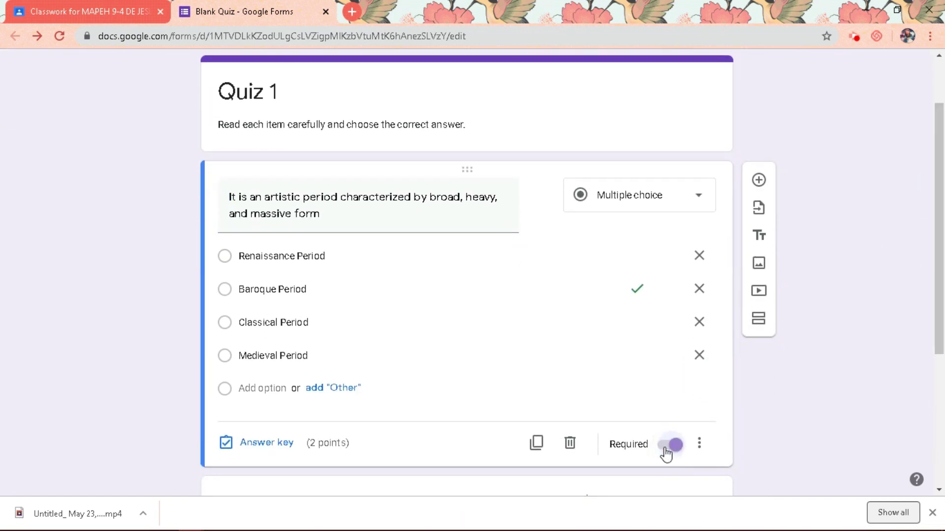
Turn on shuffled question order in the form's presentation settings and save them
drag(939, 305, 940, 264)
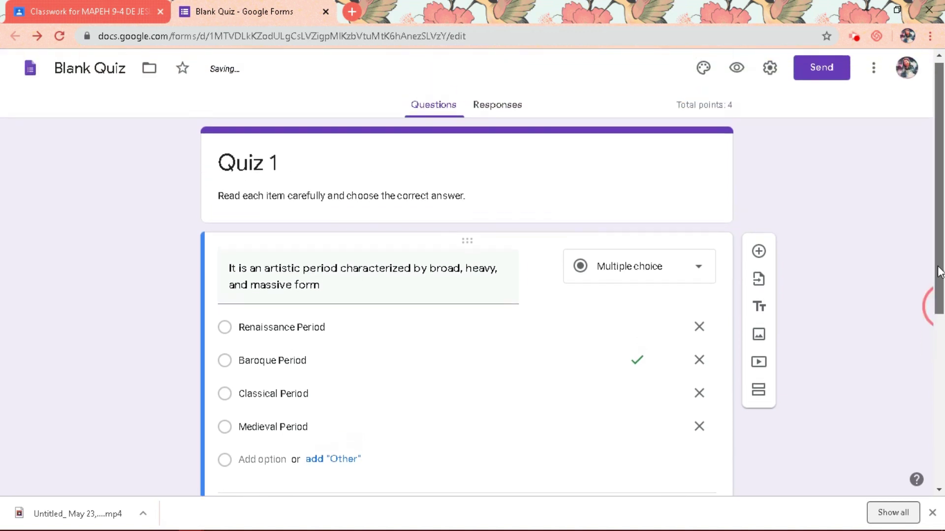
click(768, 81)
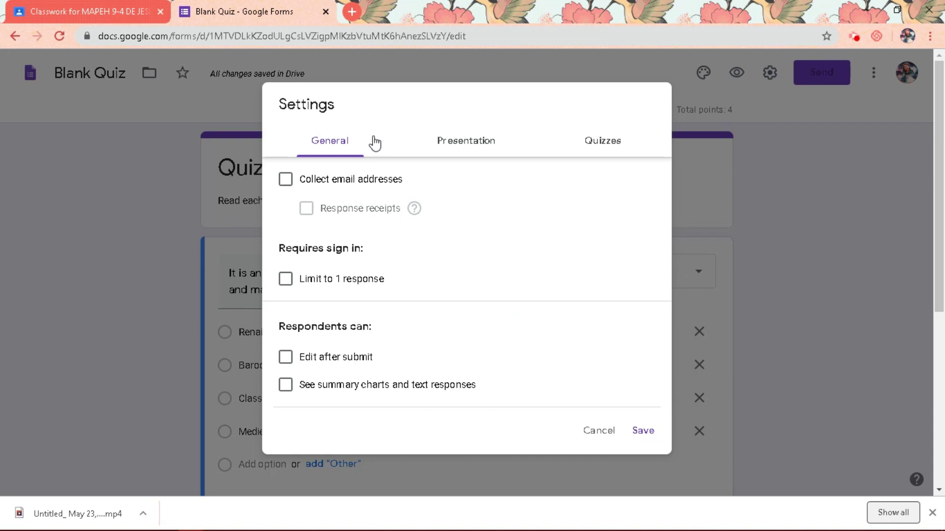
click(457, 144)
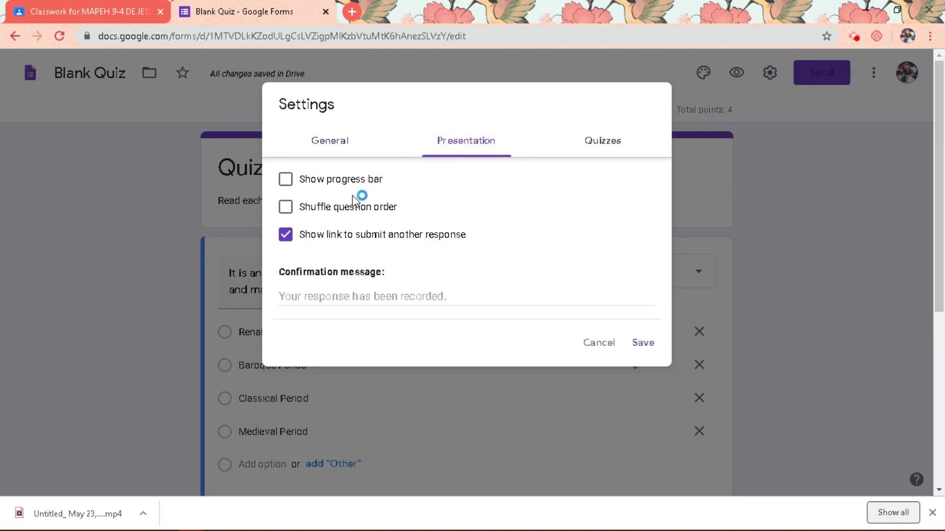
click(342, 213)
click(652, 345)
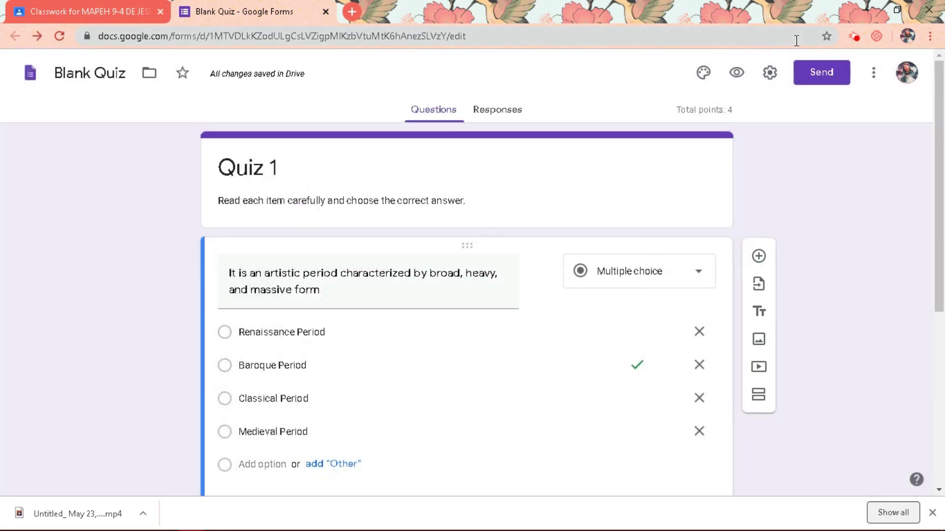
Copy the quiz's shortened sharing link and close the send form dialog
click(811, 90)
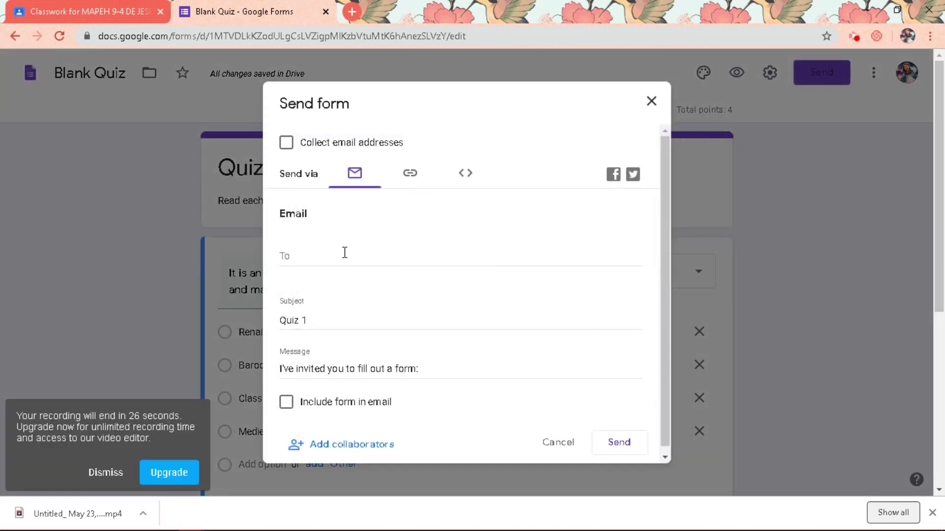
click(412, 174)
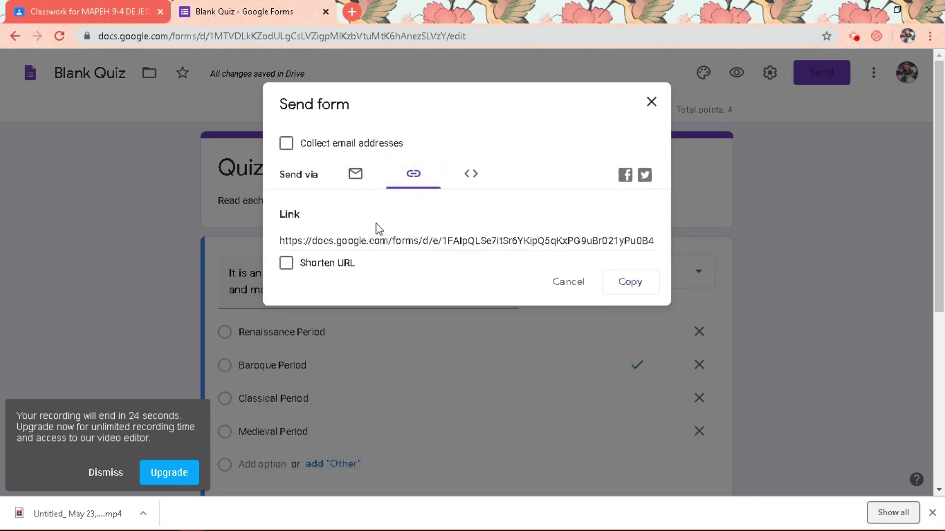
click(320, 266)
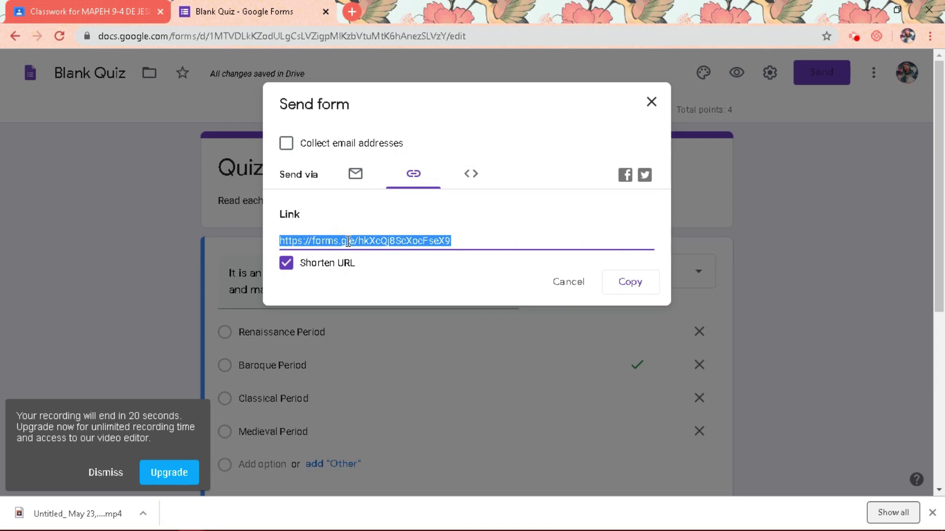
click(646, 281)
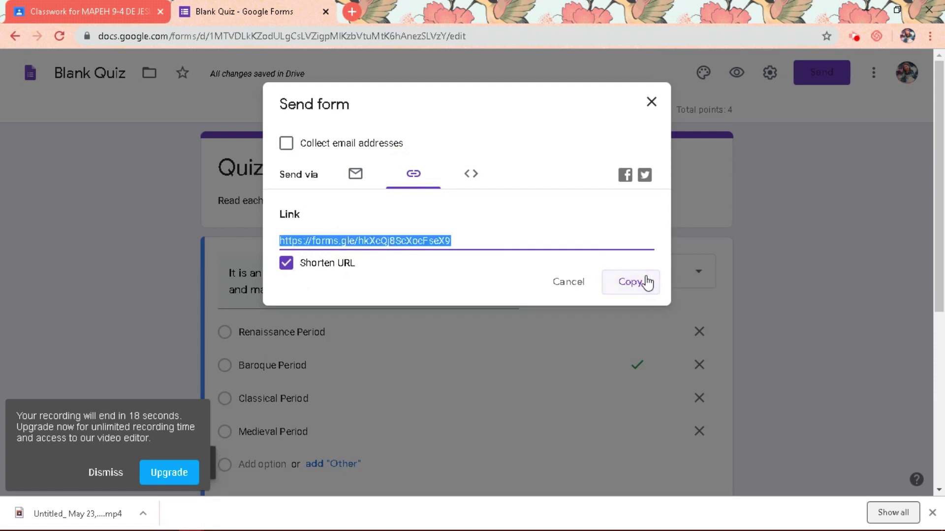
click(636, 287)
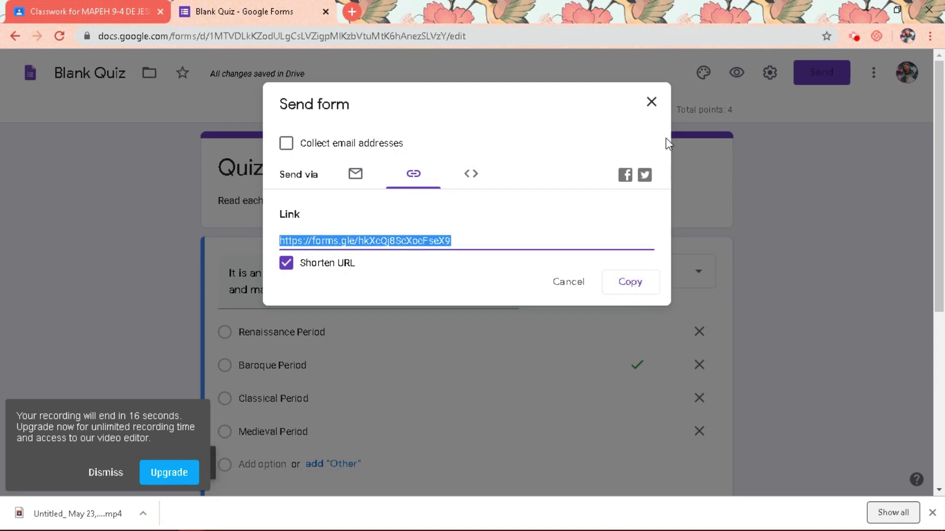
click(651, 102)
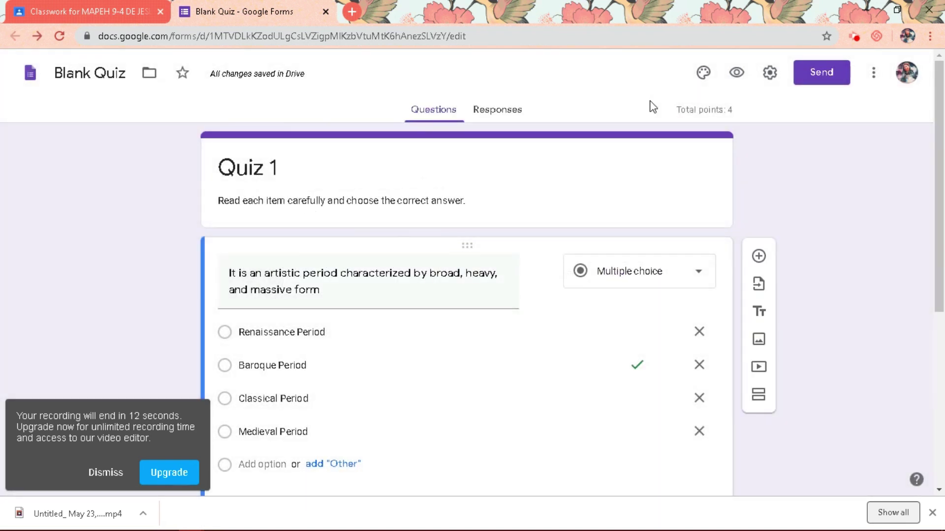
click(873, 74)
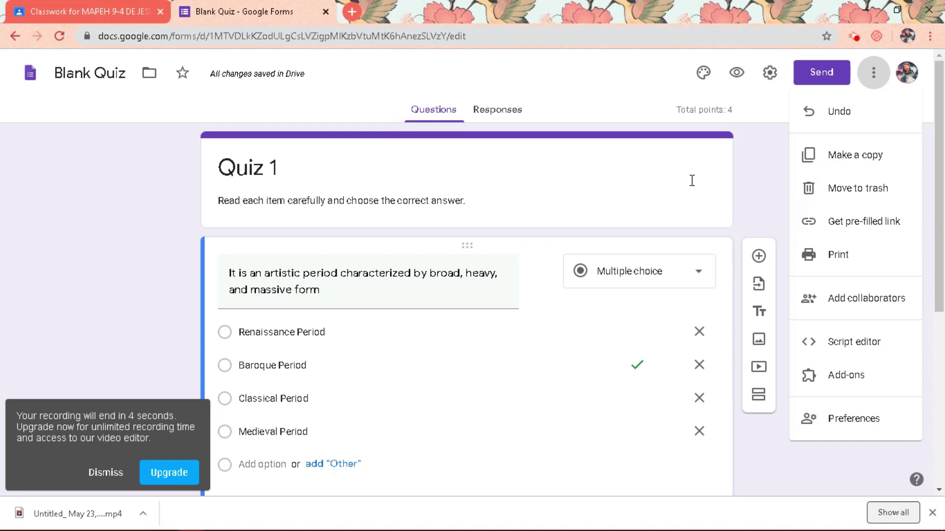
click(772, 164)
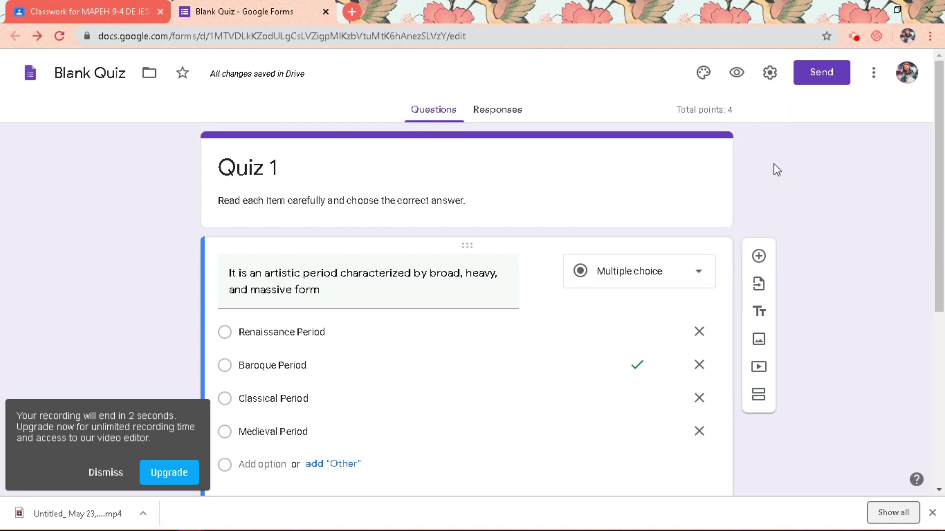
drag(938, 123, 942, 197)
drag(943, 197, 943, 288)
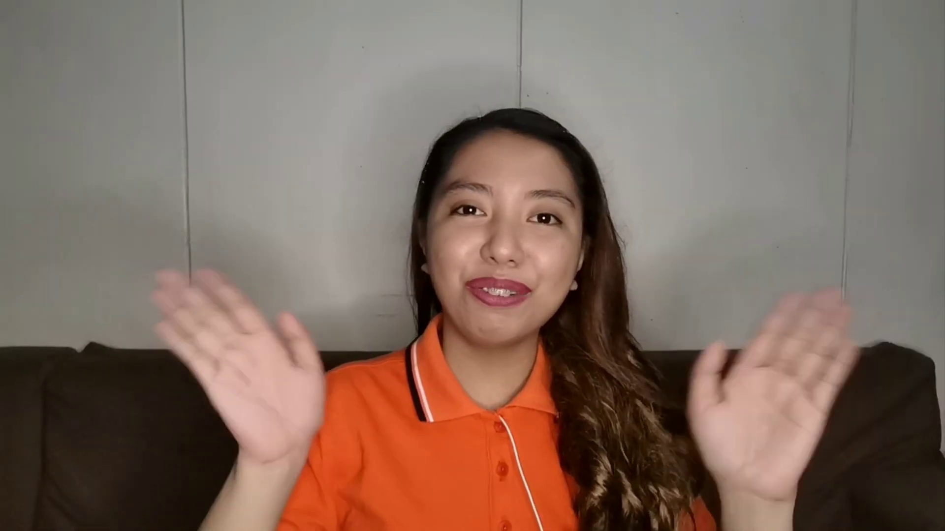